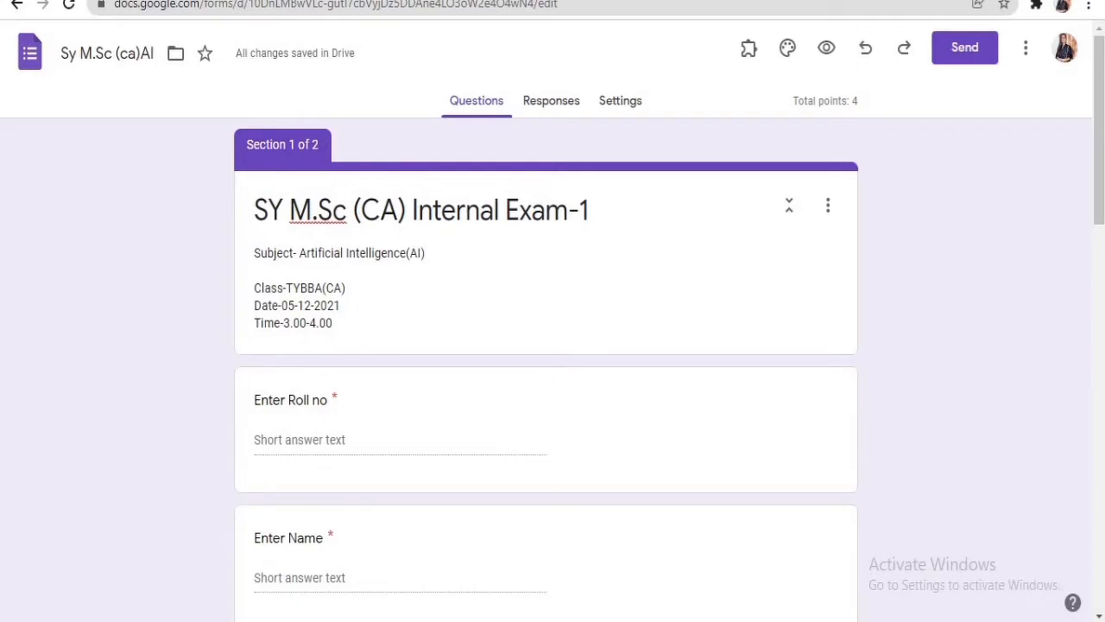
- Open the form's settings and set quiz grades to be released later, after manual review
click(547, 106)
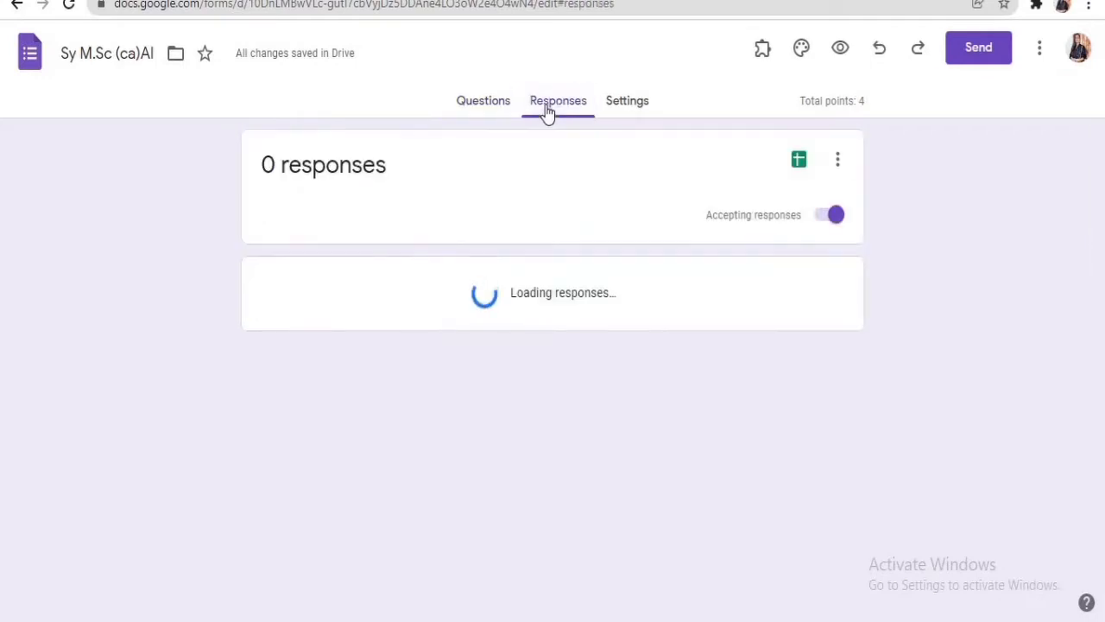
click(628, 104)
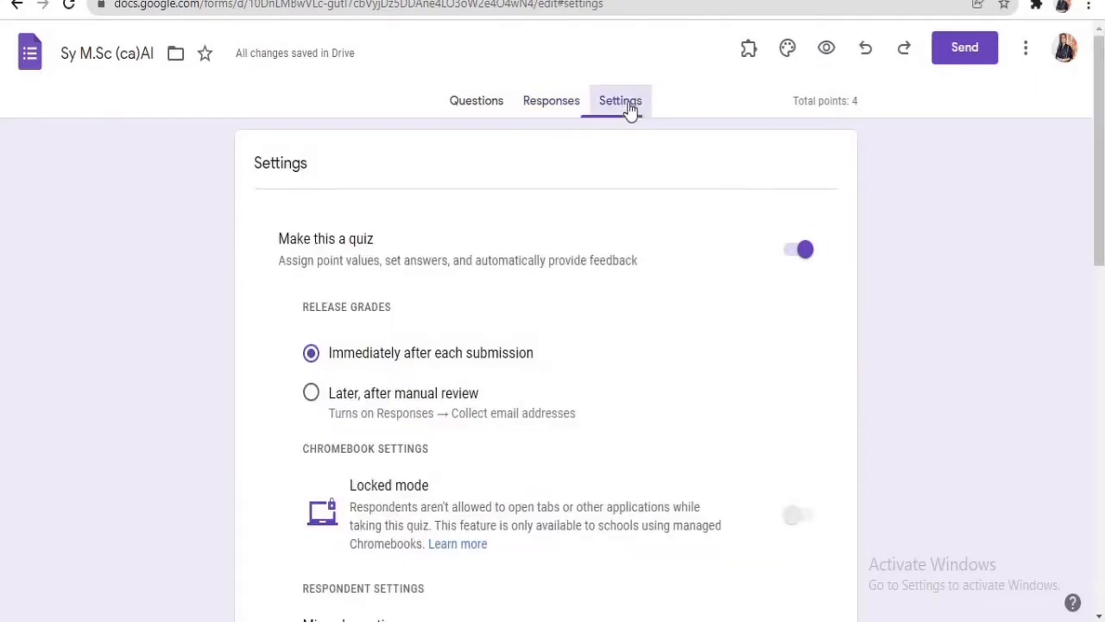
drag(1102, 209, 1101, 216)
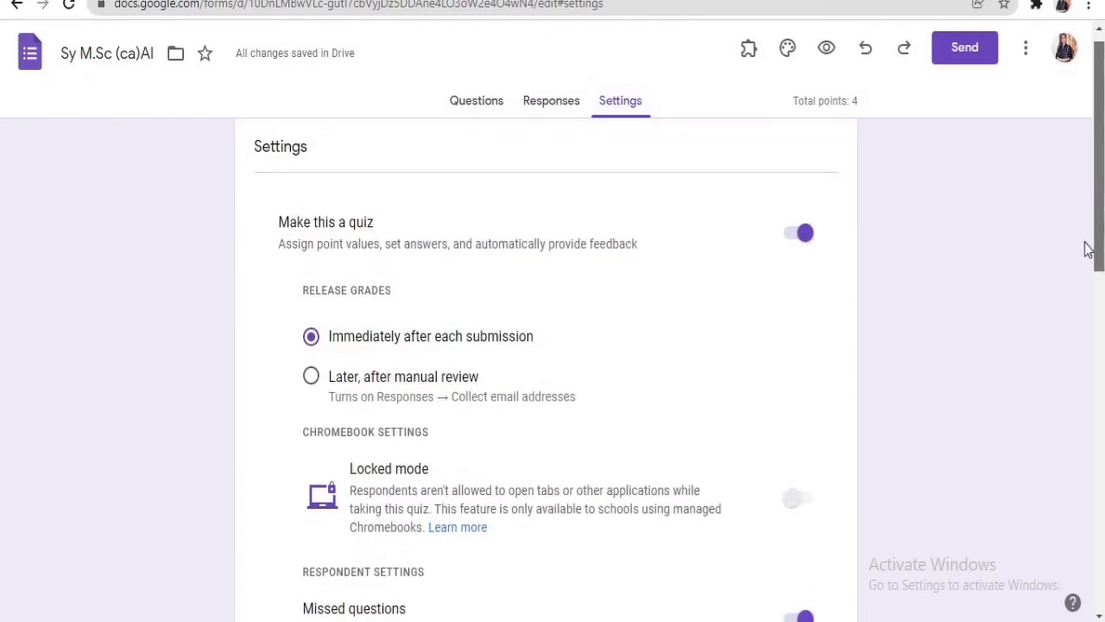
scroll(1088, 247, up, 1)
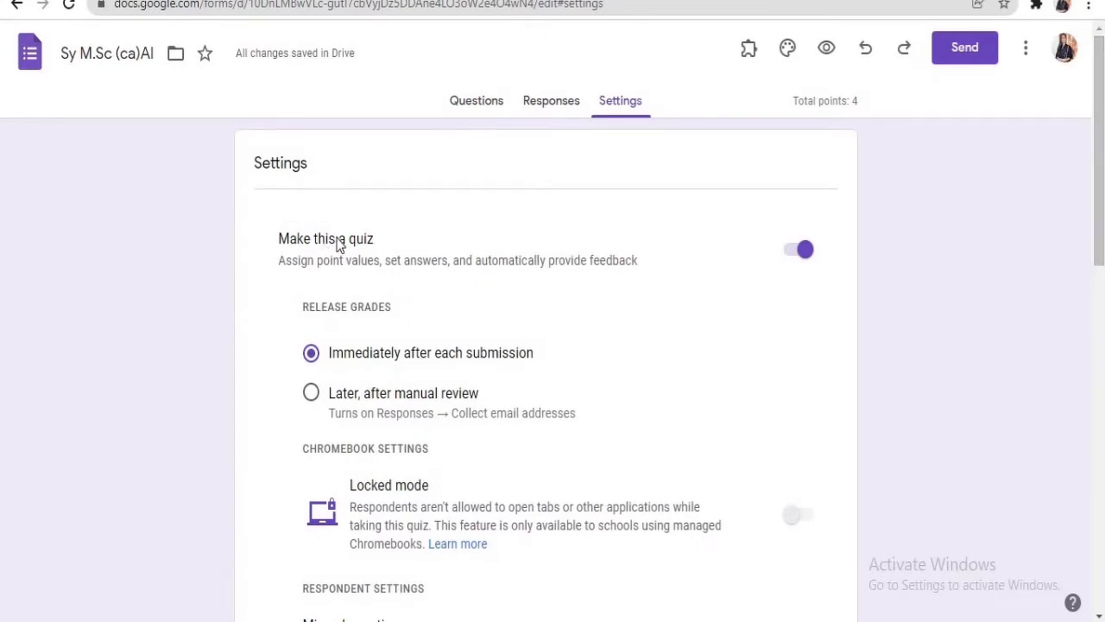
click(310, 393)
- Turn off the respondent settings for missed questions, correct answers and point values
scroll(1094, 246, down, 3)
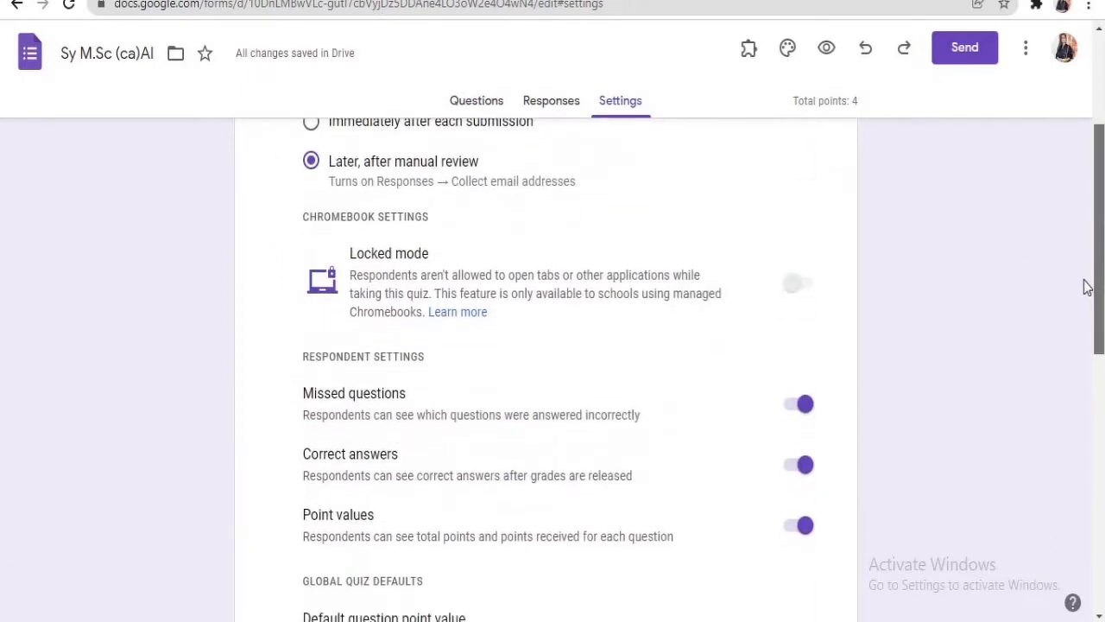
scroll(1086, 287, up, 1)
scroll(1088, 246, down, 2)
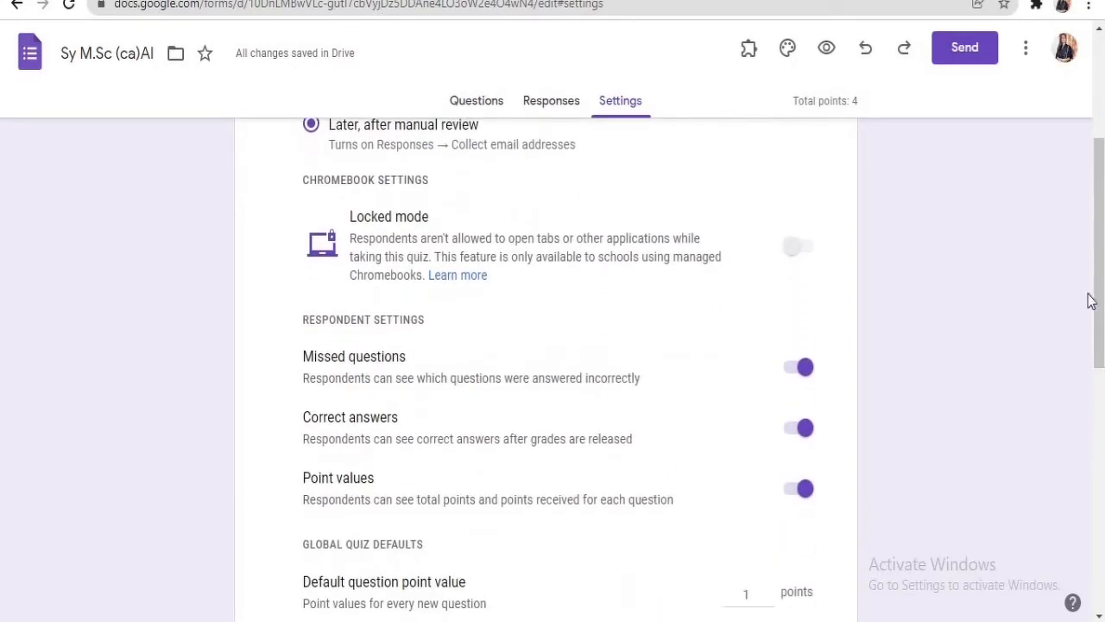
scroll(826, 237, down, 1)
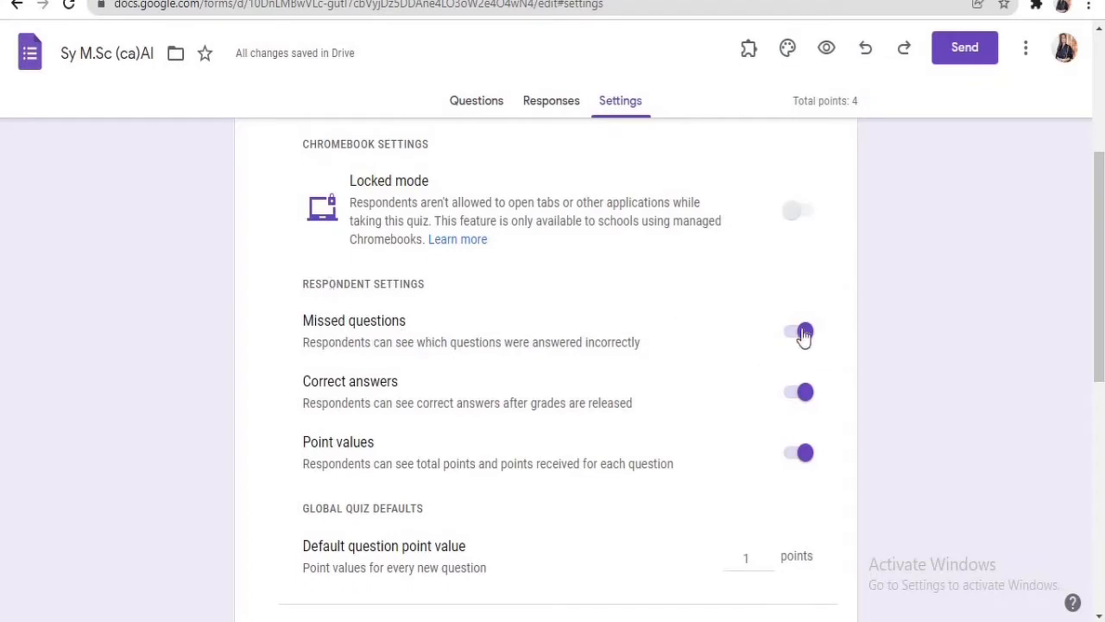
click(804, 331)
click(802, 392)
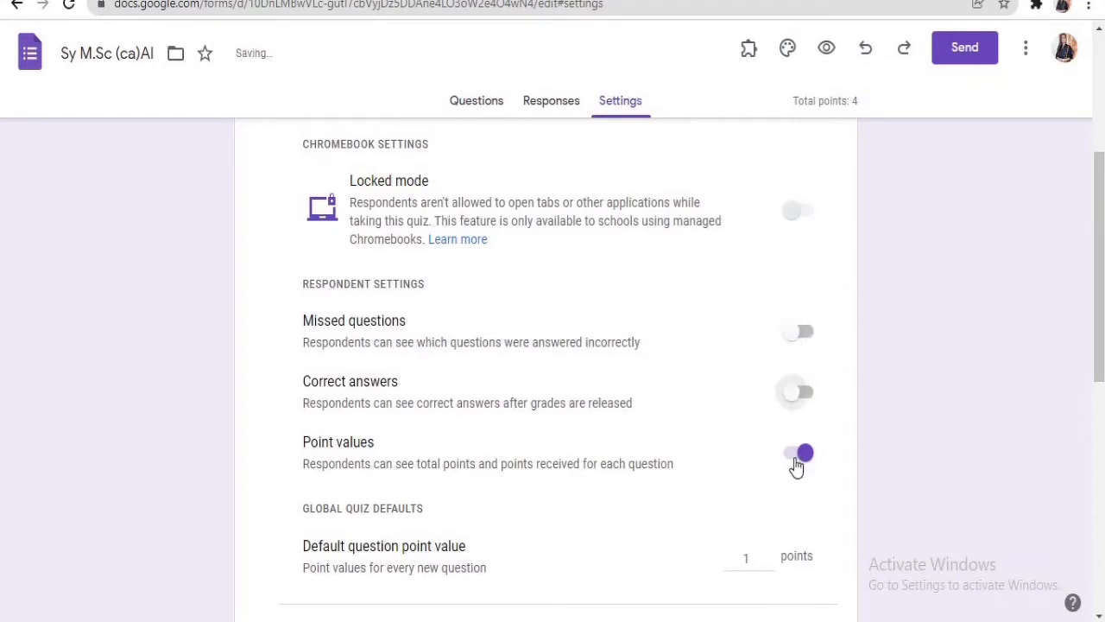
click(797, 466)
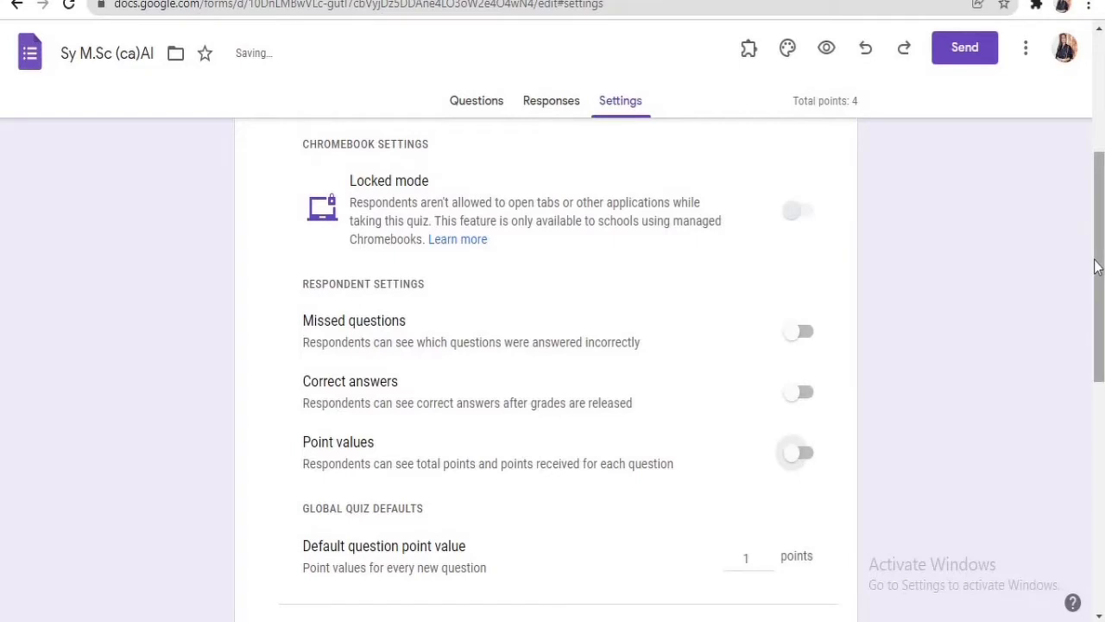
drag(1093, 264, 1073, 355)
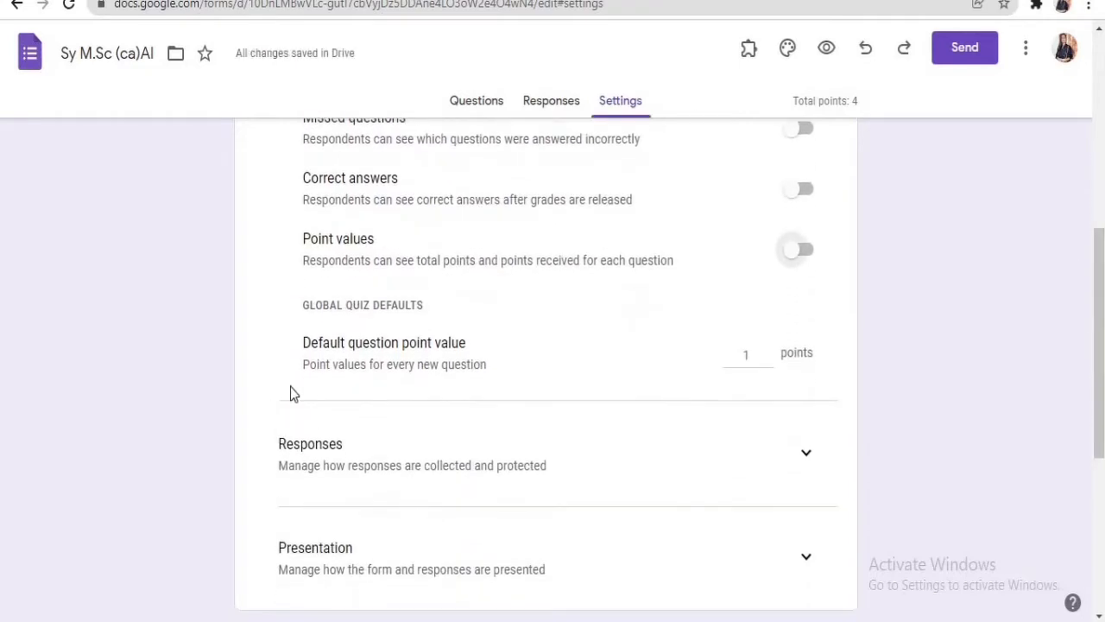
click(768, 359)
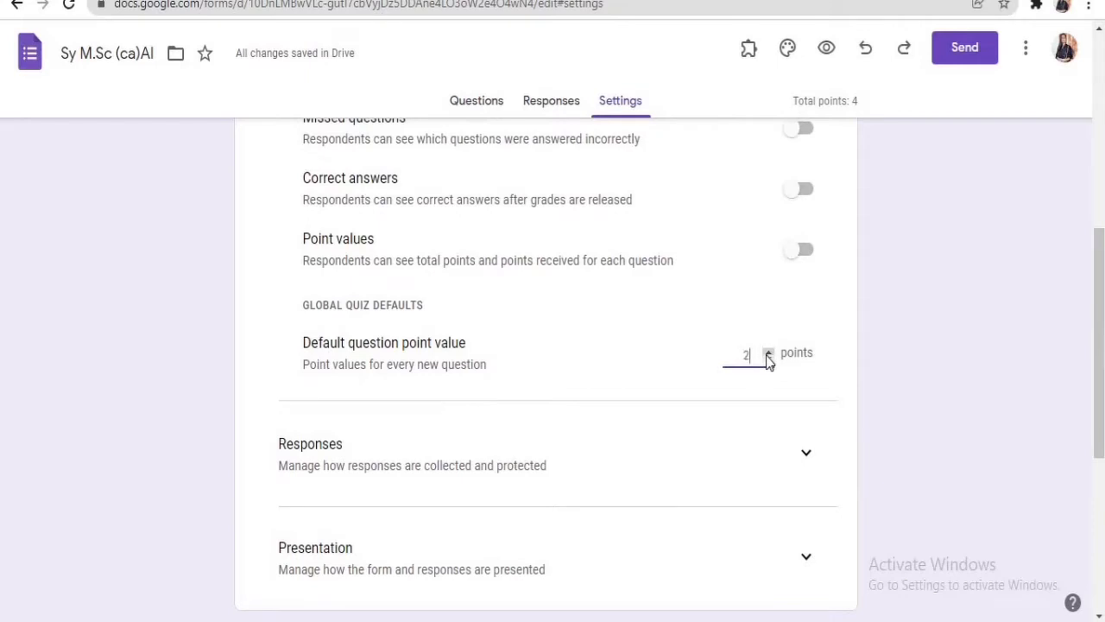
click(768, 360)
- Expand the response collection settings, view the choices for sending responders a copy, and turn on Limit to 1 response
drag(1095, 370, 1090, 445)
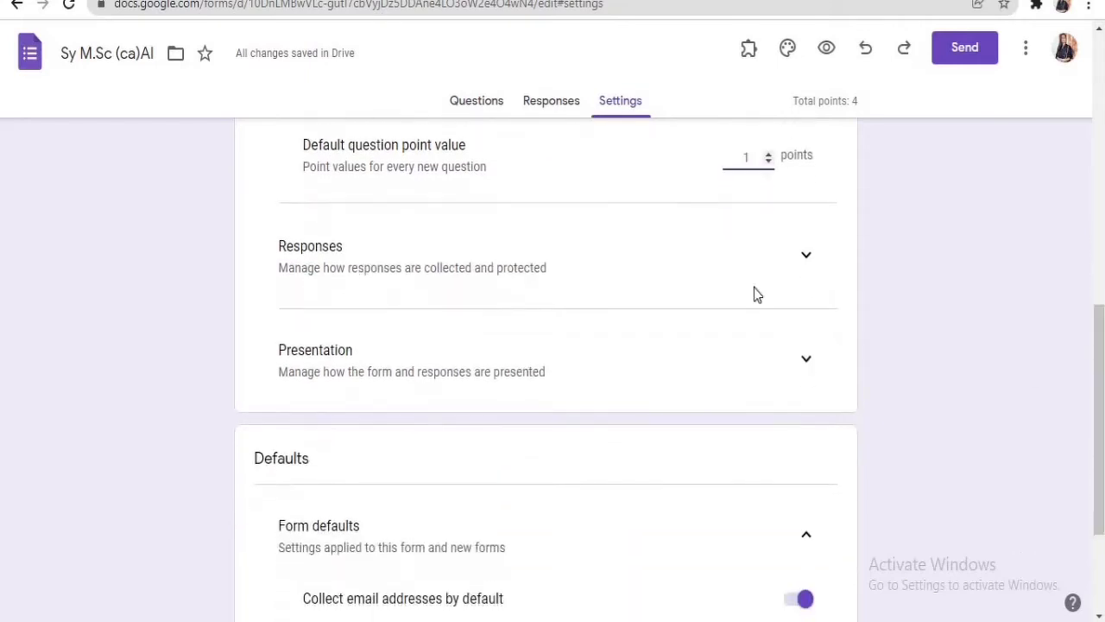
click(798, 259)
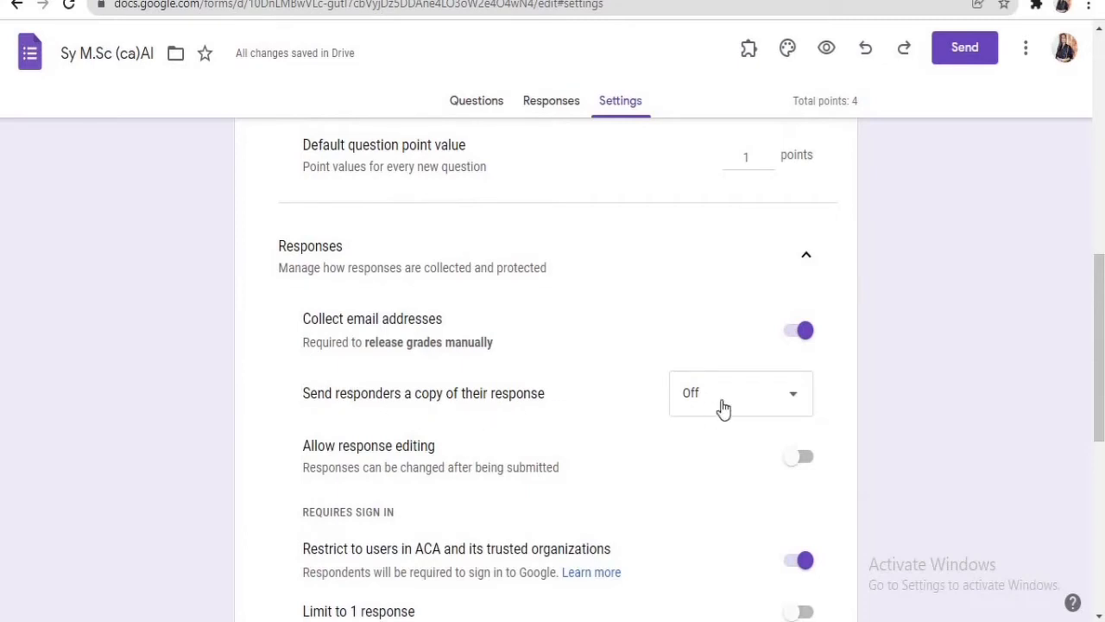
click(792, 405)
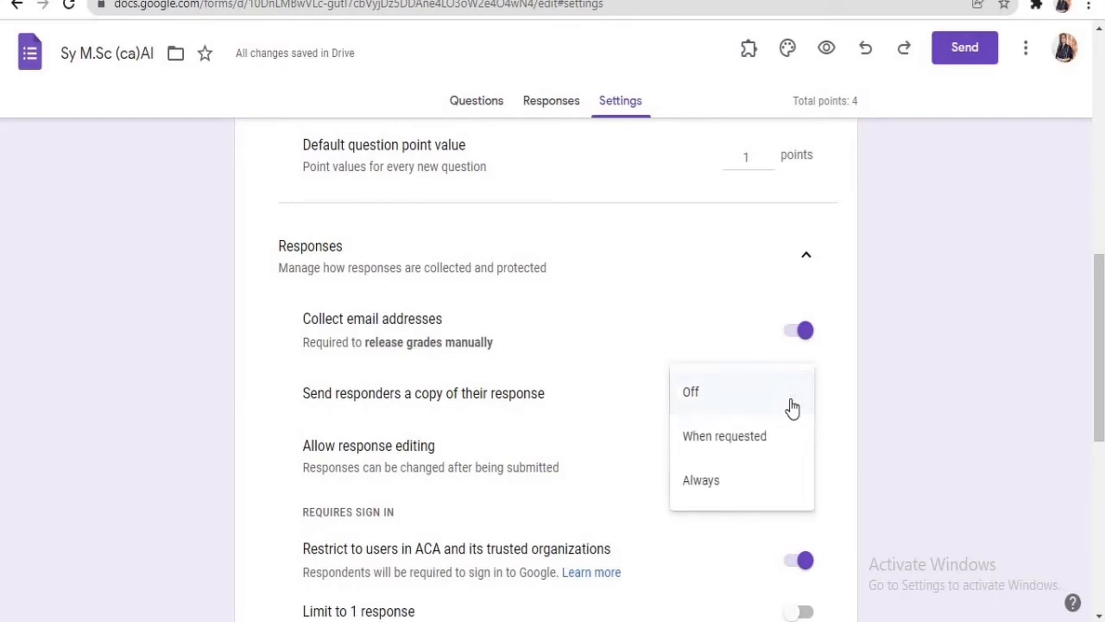
click(698, 300)
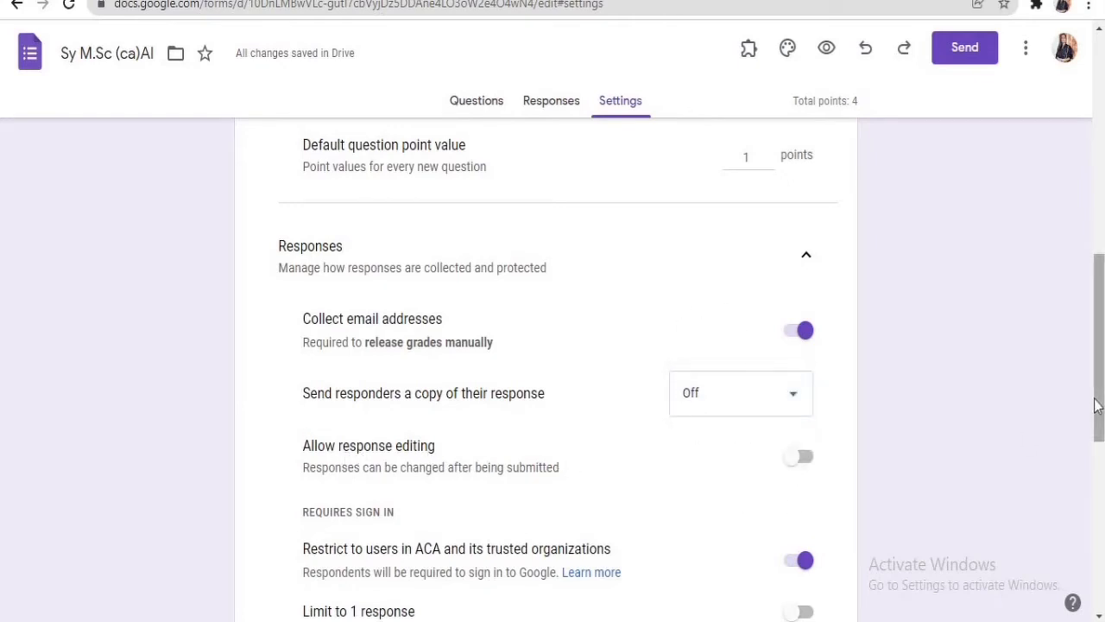
drag(1097, 421, 1080, 466)
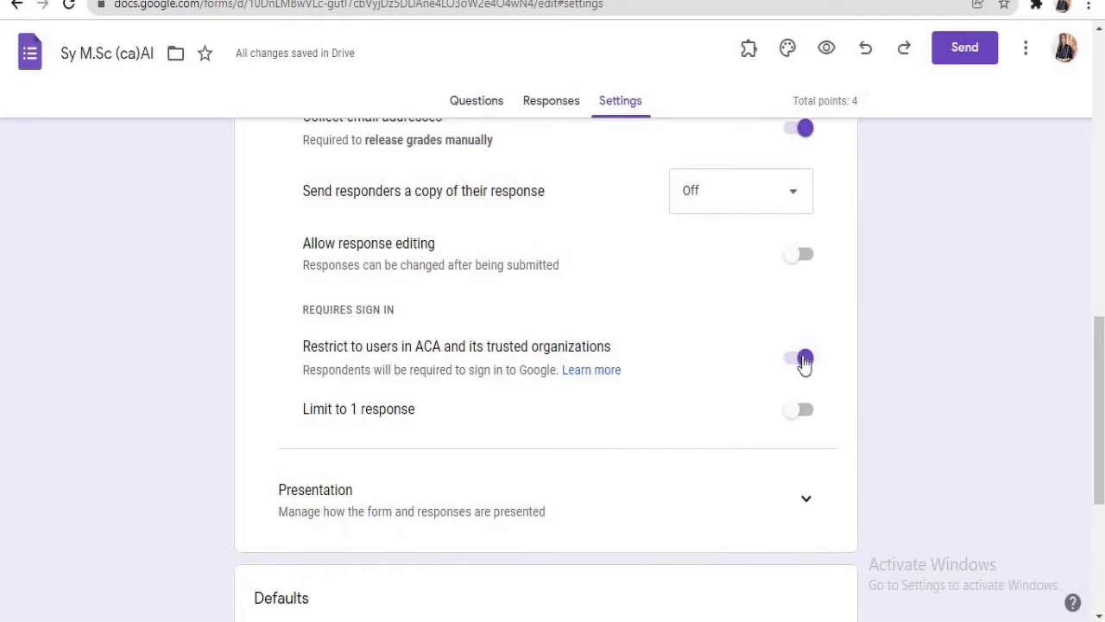
click(801, 411)
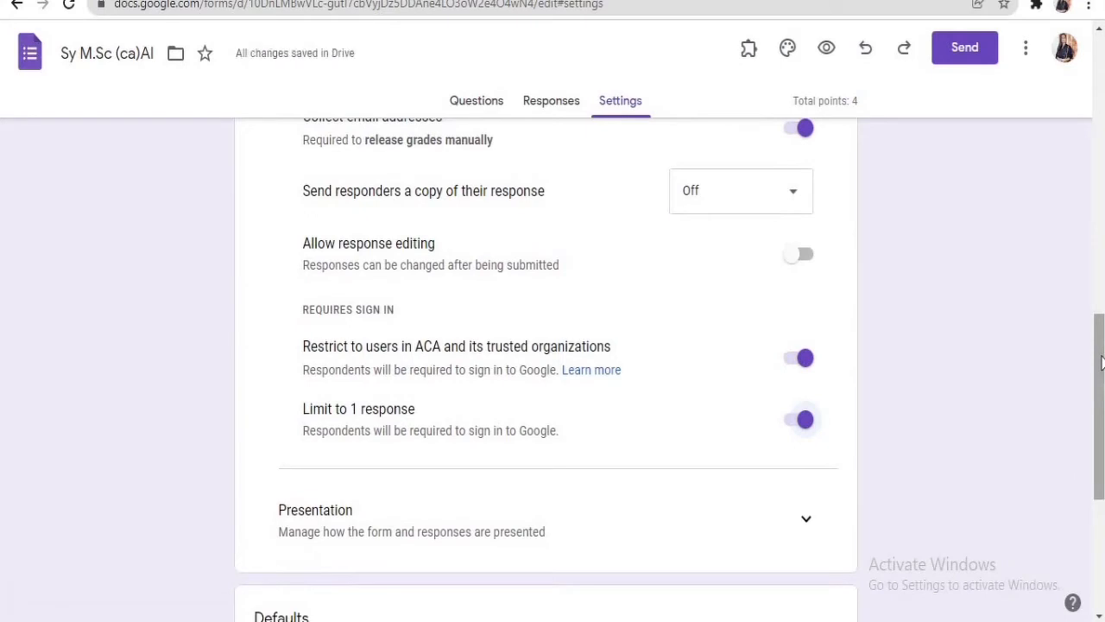
- Expand the presentation settings and turn on Show progress bar
drag(1100, 363, 1090, 436)
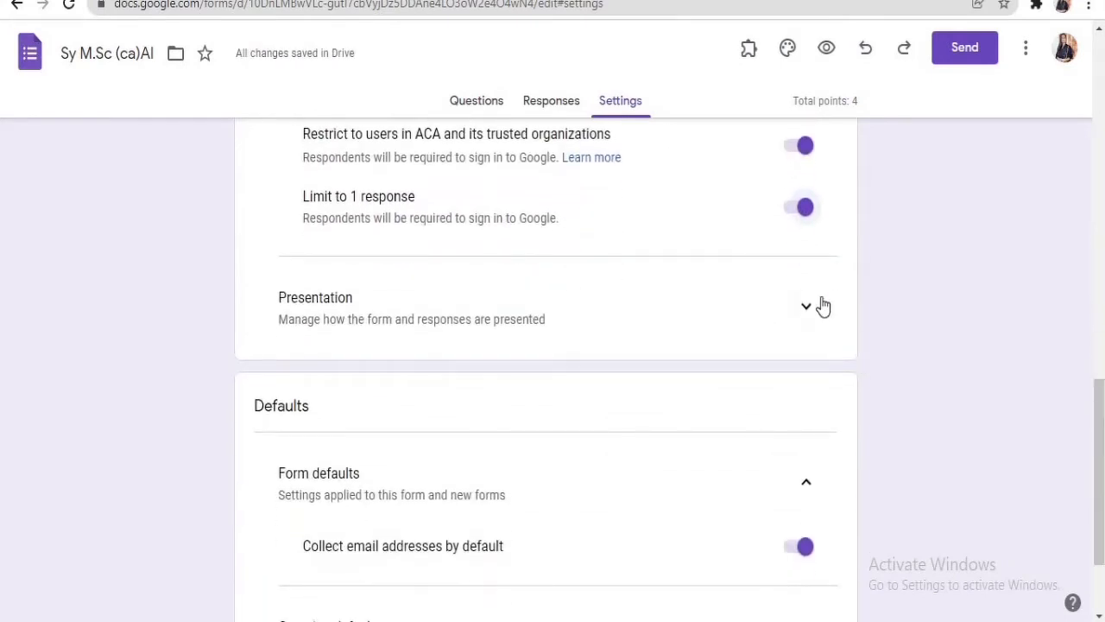
click(822, 307)
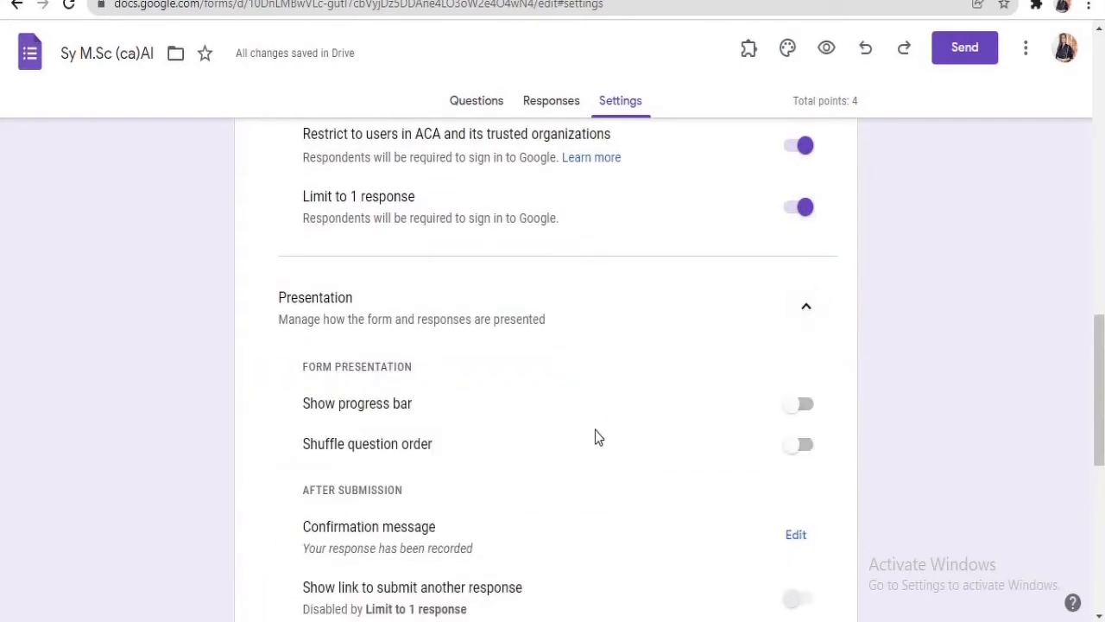
click(807, 404)
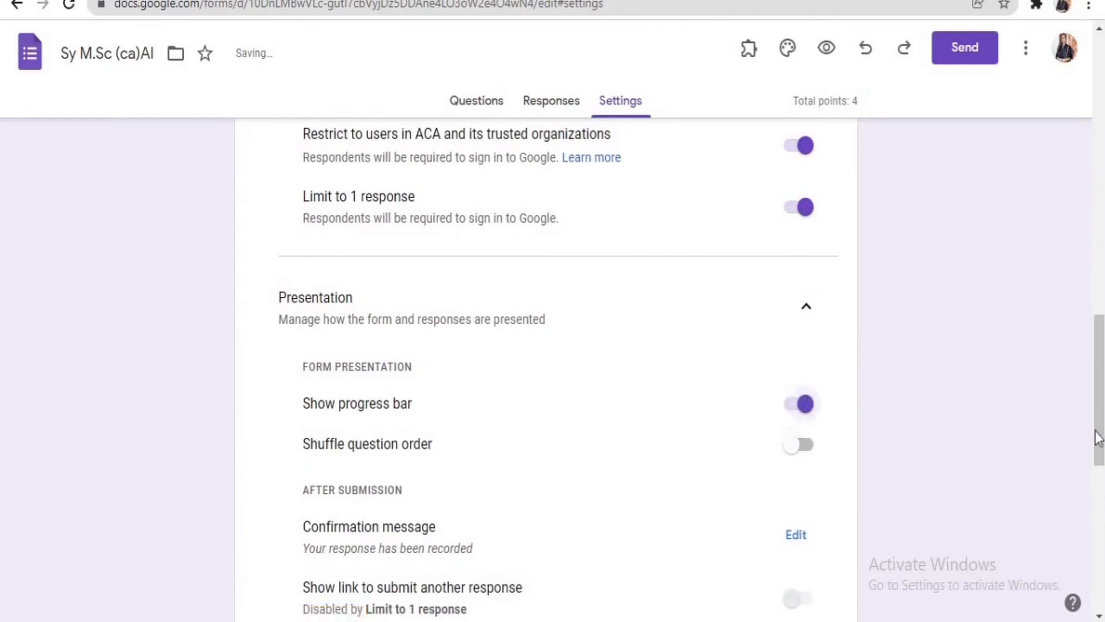
- Open the after-submission confirmation message for editing and save it without rewording
drag(1101, 440, 1087, 503)
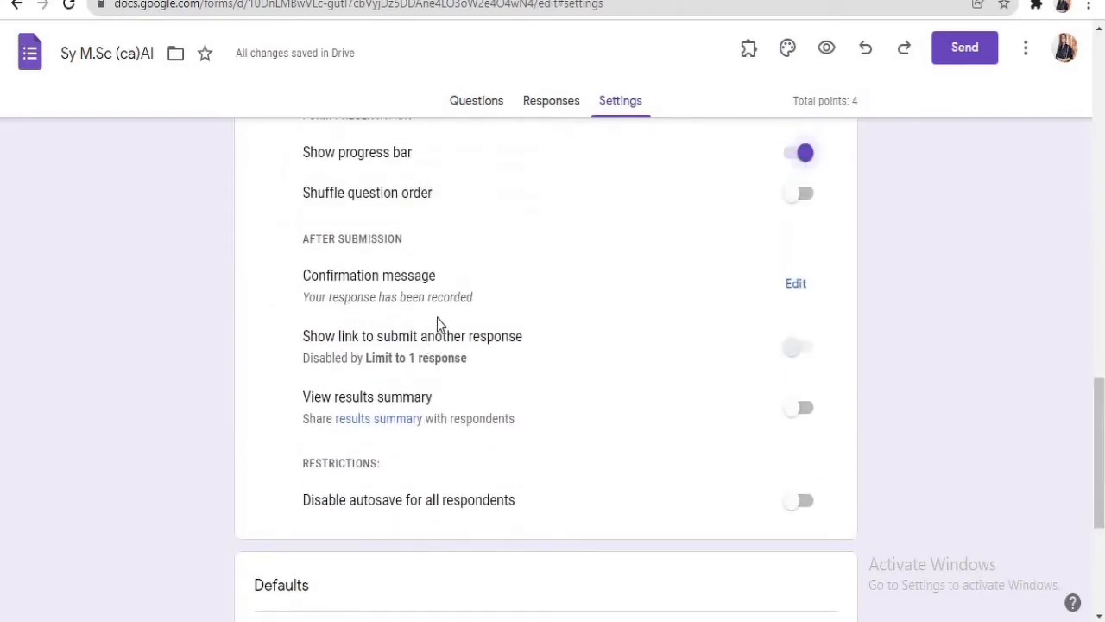
click(796, 287)
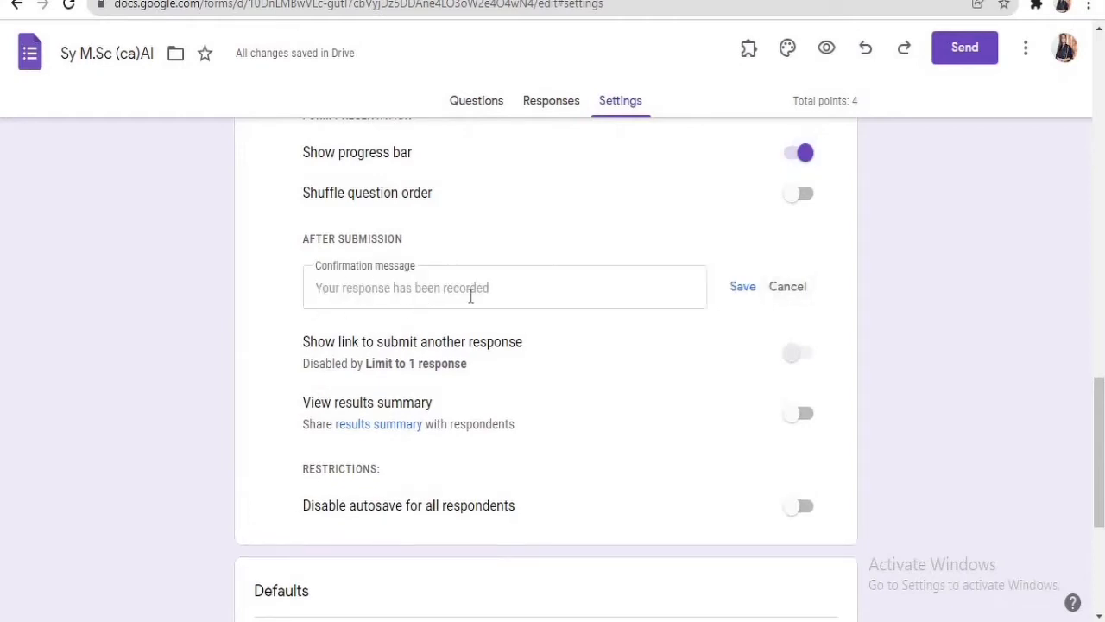
click(418, 292)
click(744, 289)
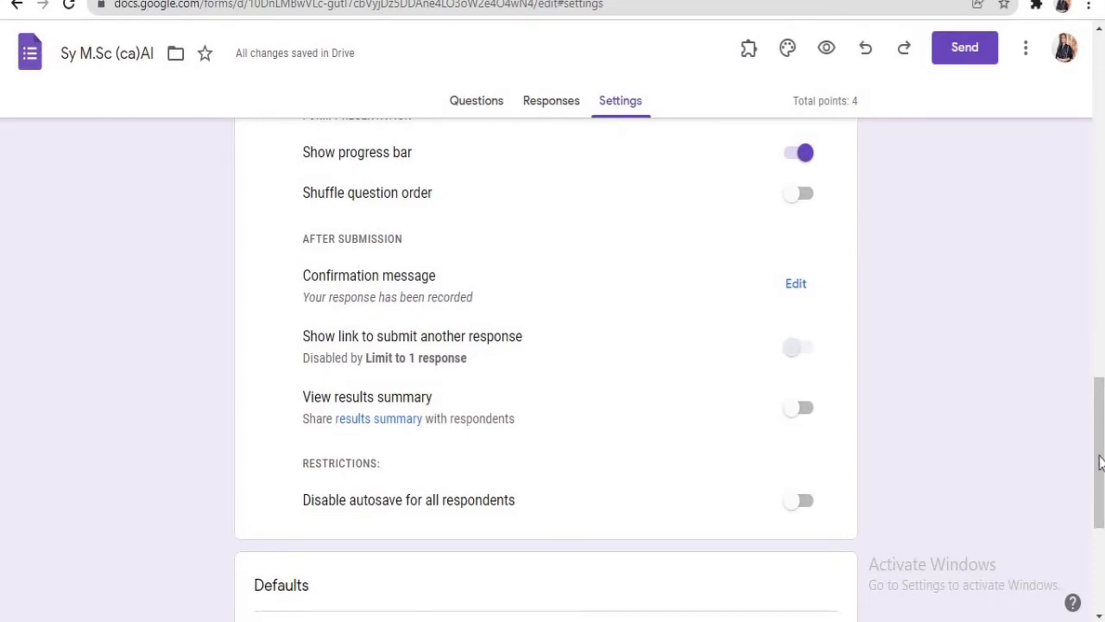
- Examine the form defaults and expand the question defaults to check whether new questions are required
scroll(1076, 528, down, 4)
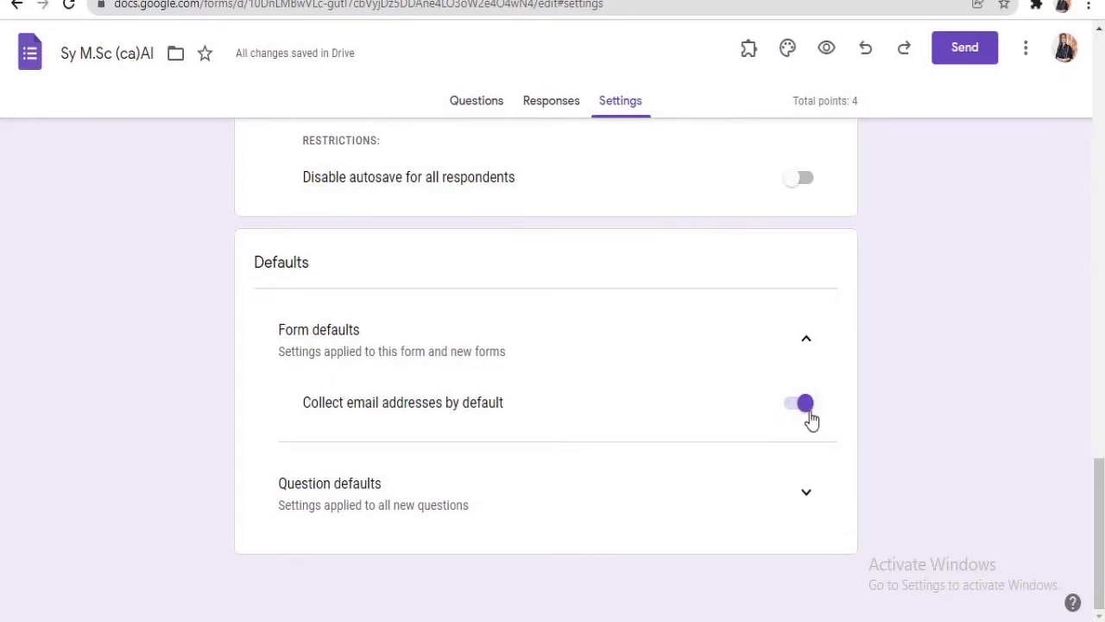
click(807, 494)
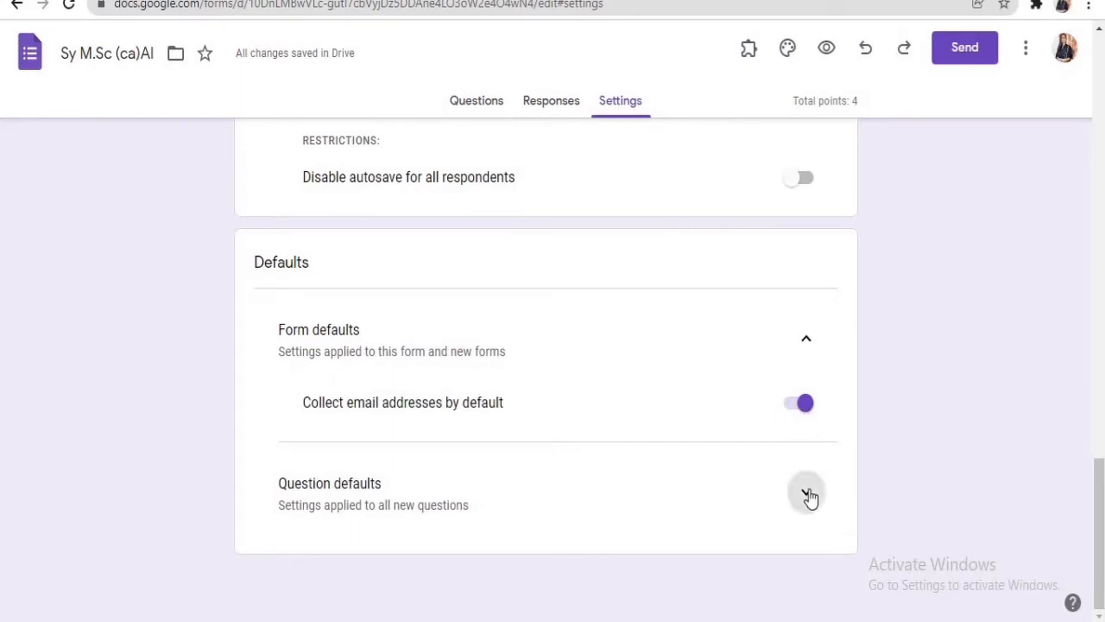
drag(1100, 480, 1100, 498)
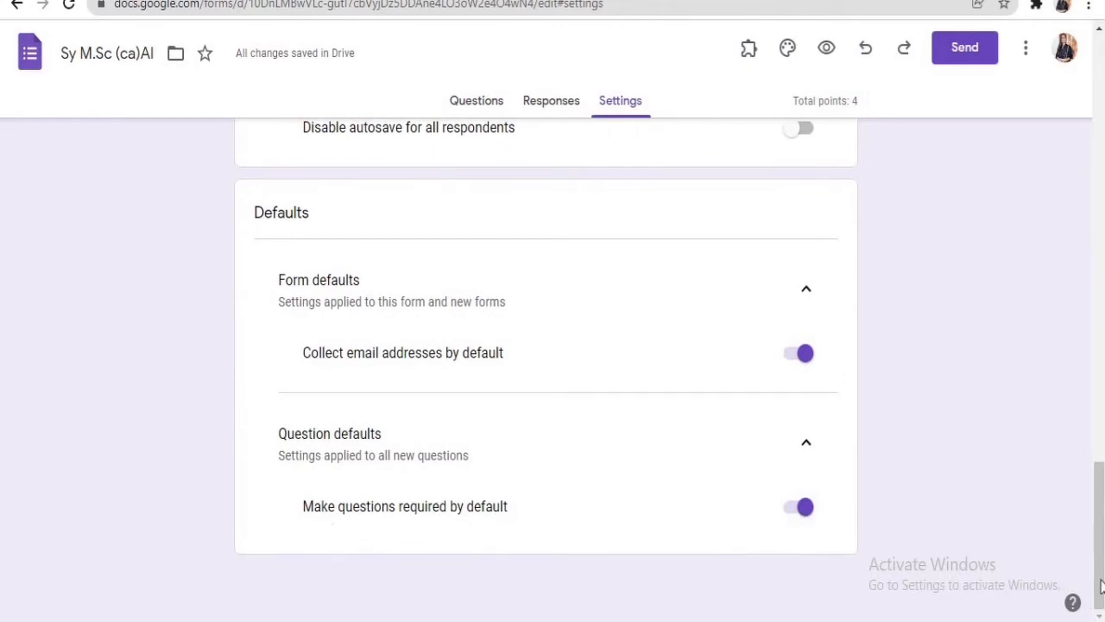
scroll(1098, 535, up, 10)
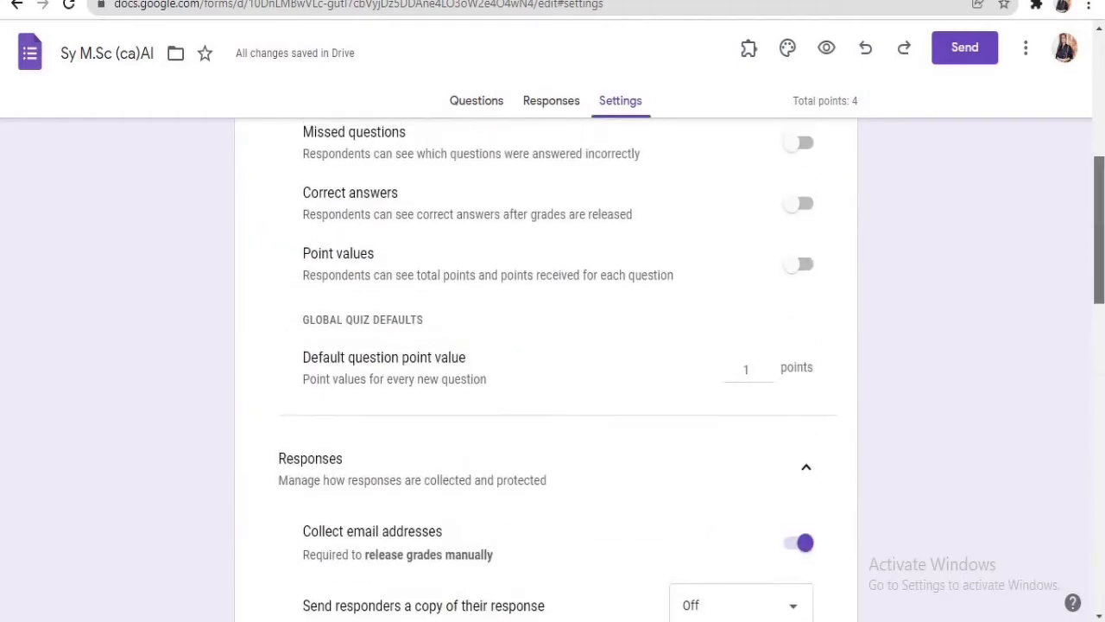
scroll(1101, 287, up, 5)
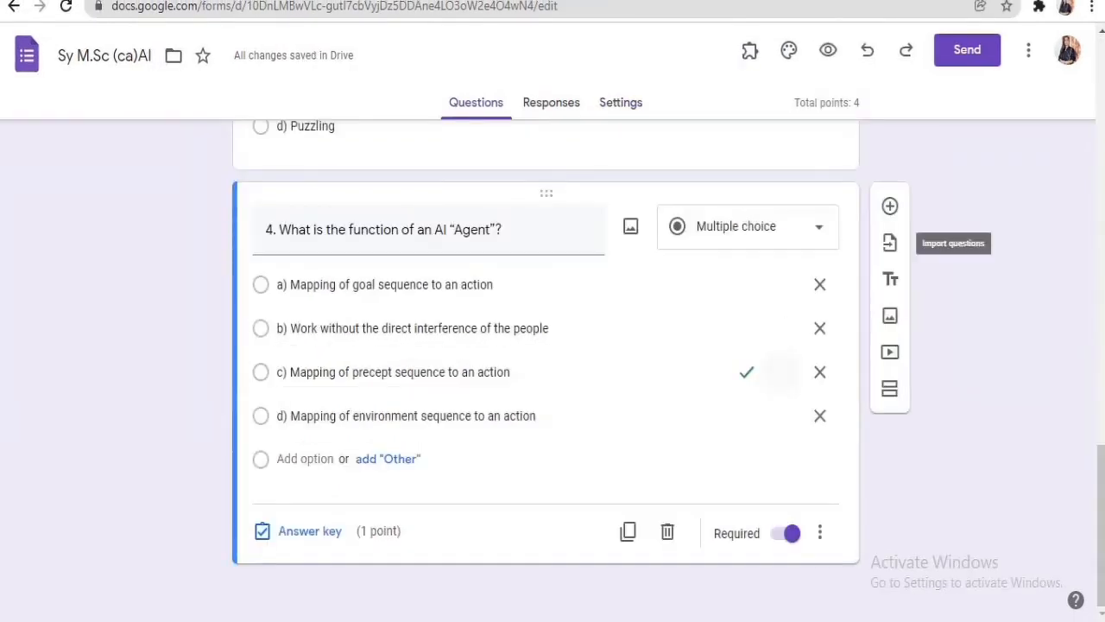
- Add a new question after question 4 of the quiz
key(XF86MonBrightnessUp)
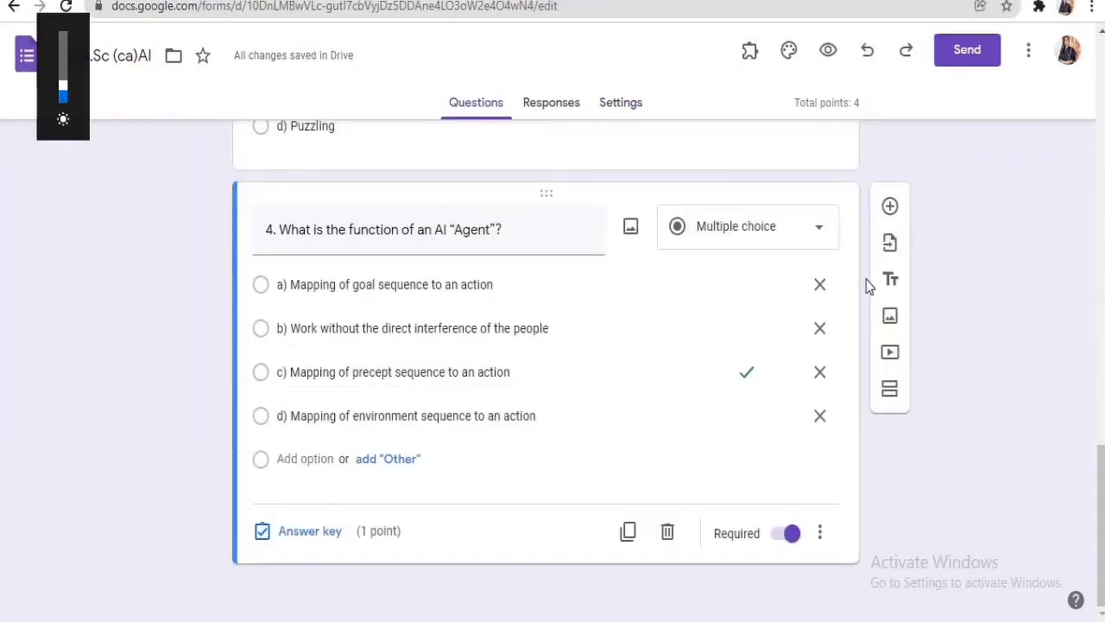
click(899, 216)
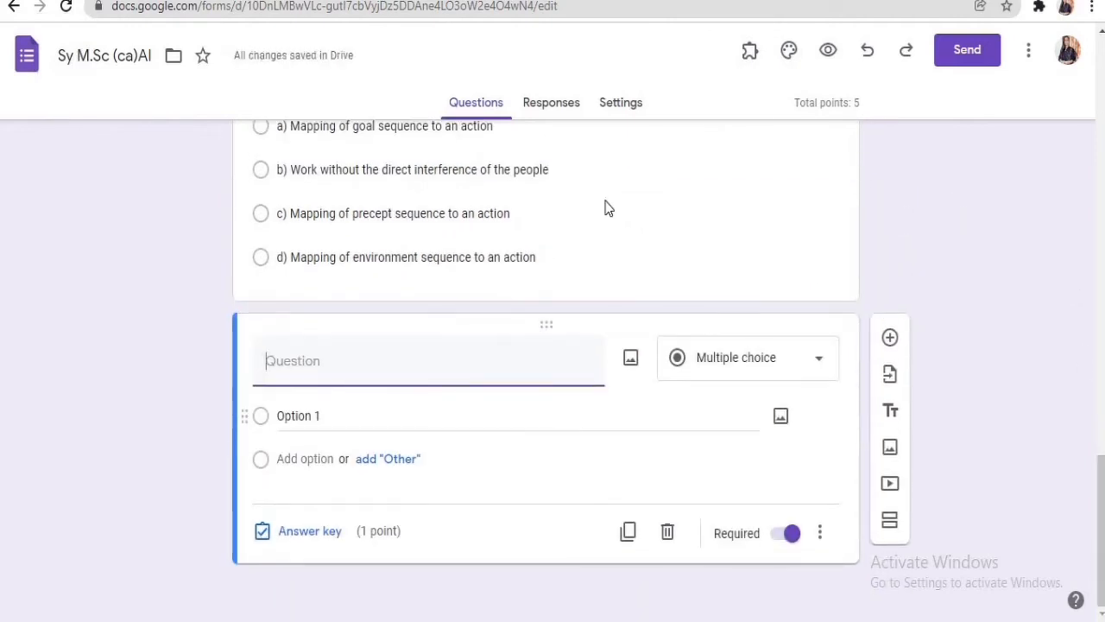
key(alt+Tab)
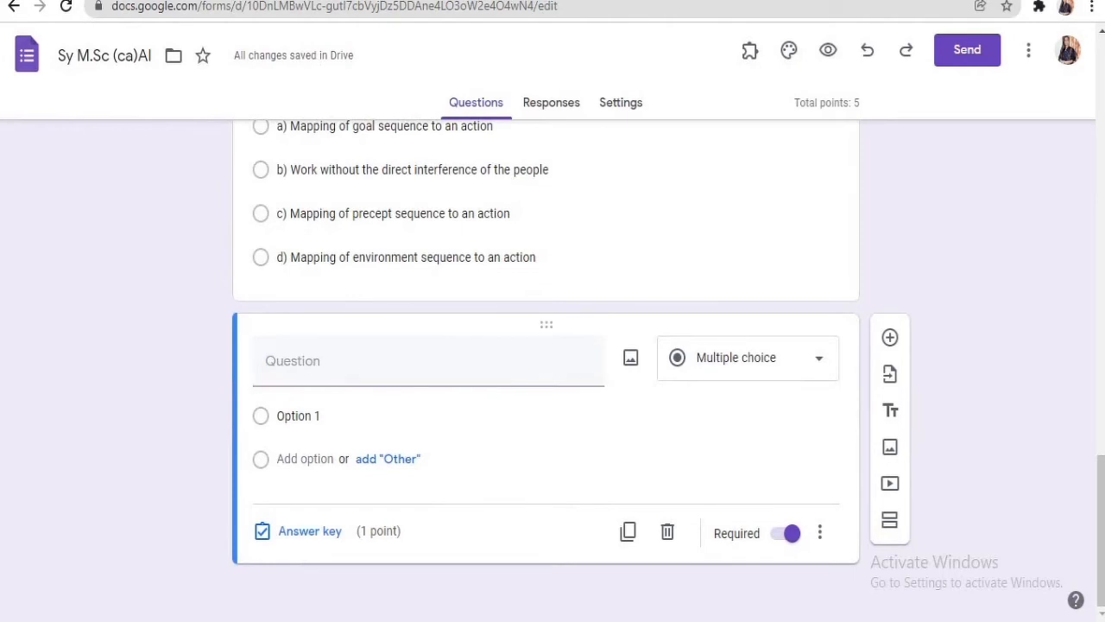
click(298, 370)
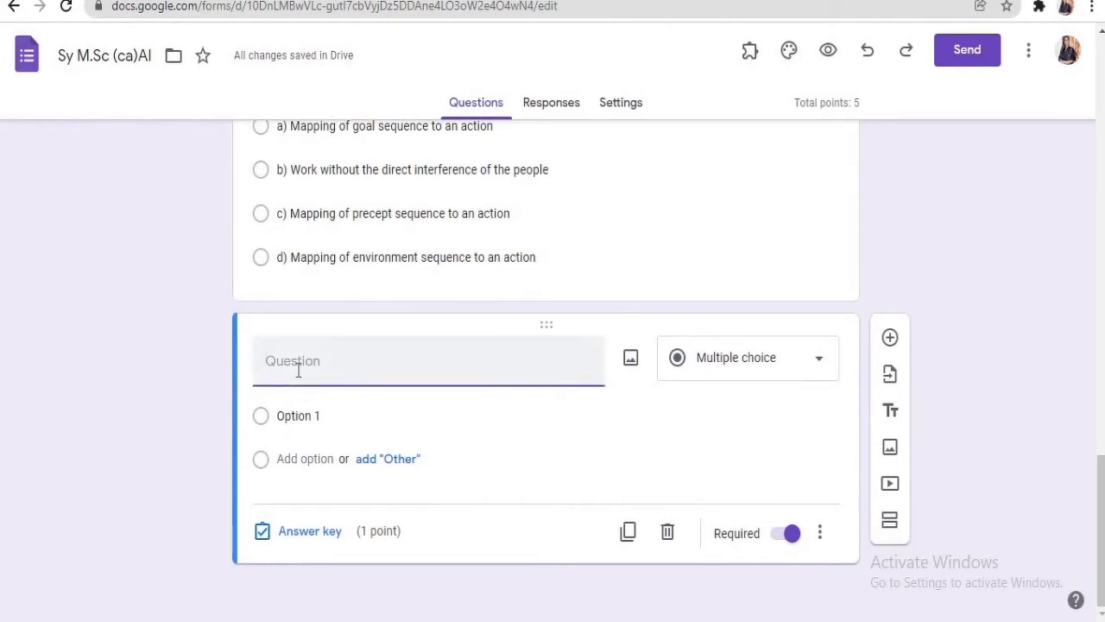
text(a) Mapping of goal sequence to an actionb) Work without the direct interference of the peoplec) Mapping of precept sequence to an actiond) Mapping of environment sequence to an action)
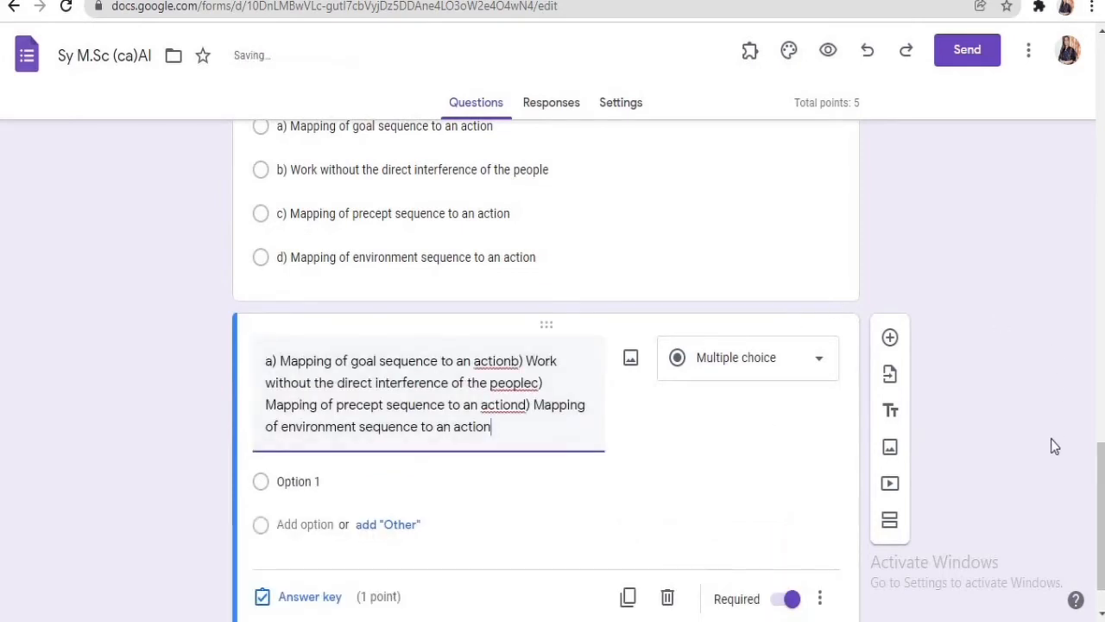
key(ctrl+z)
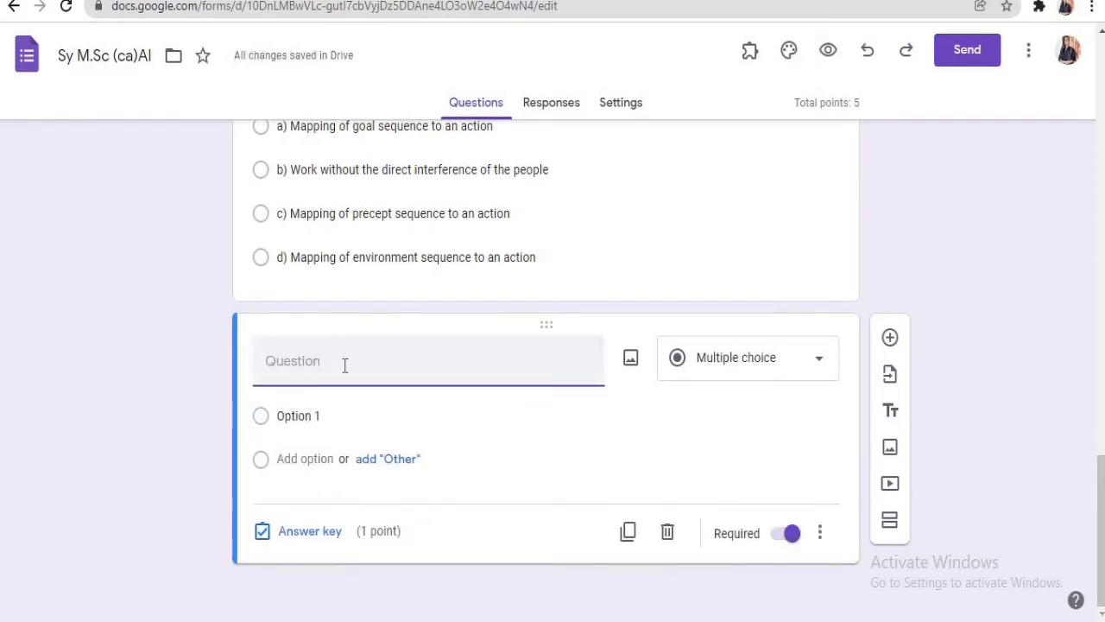
- Enter the new question's text as "5. Which of the following is not an application of artificial intelligence?"
text(15. Which of the following is not an application of artificial intelligence?)
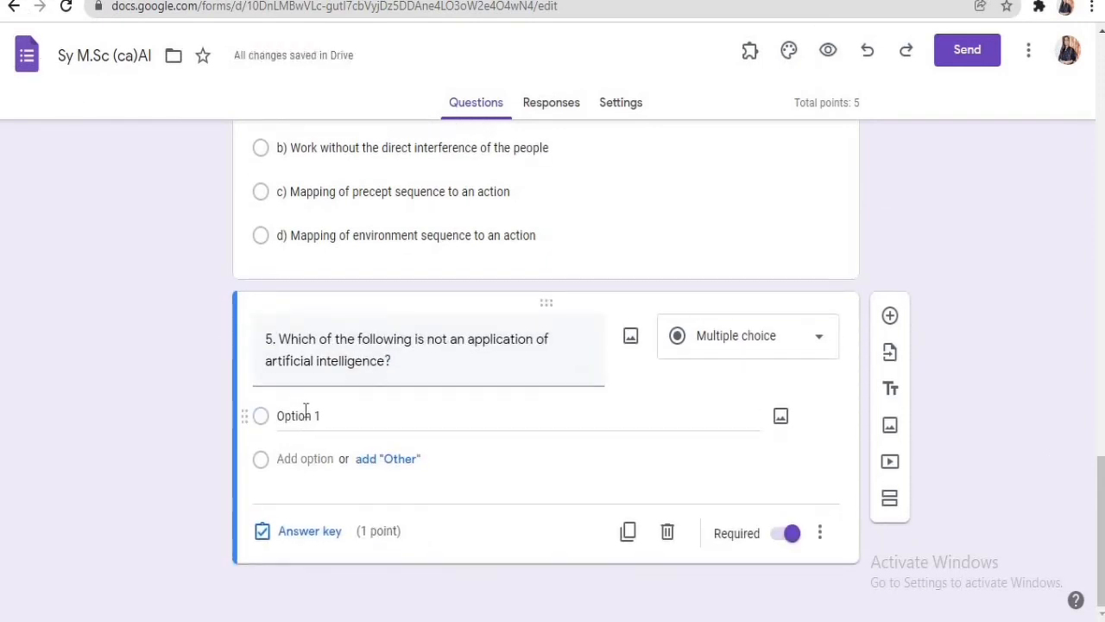
- Give question 5 the options "a) Face recognition system", "b) Chatbots", "c) LIDAR" and "d) DBMS", and mark d) as the correct answer
click(306, 411)
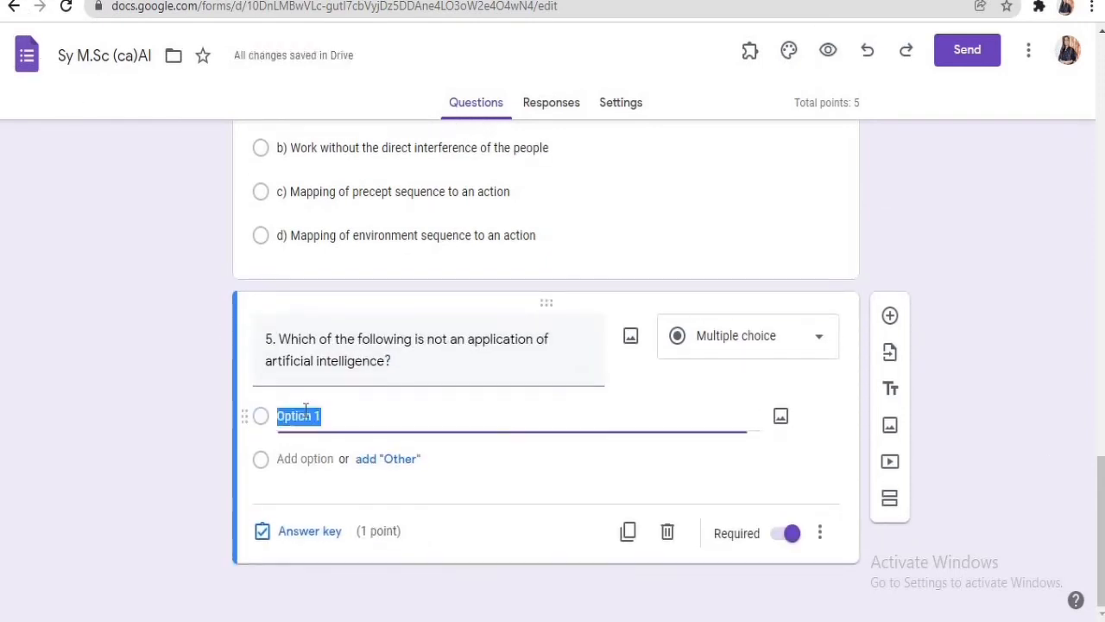
text(a) Face recognition system b) Chatbots c) LIDAR d) DBMS)
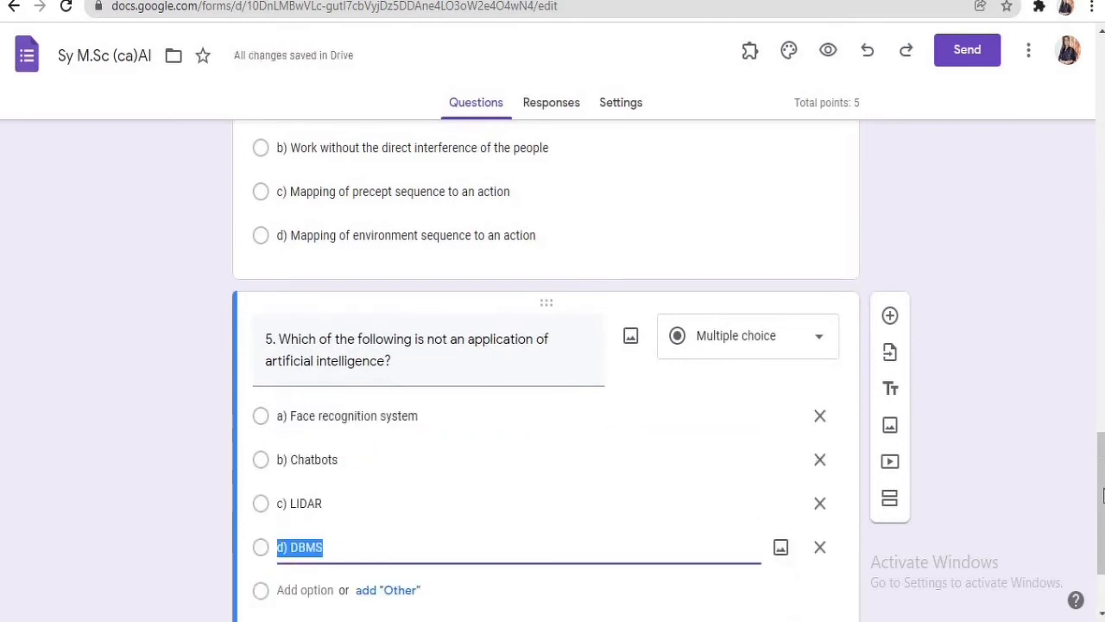
scroll(1099, 495, down, 2)
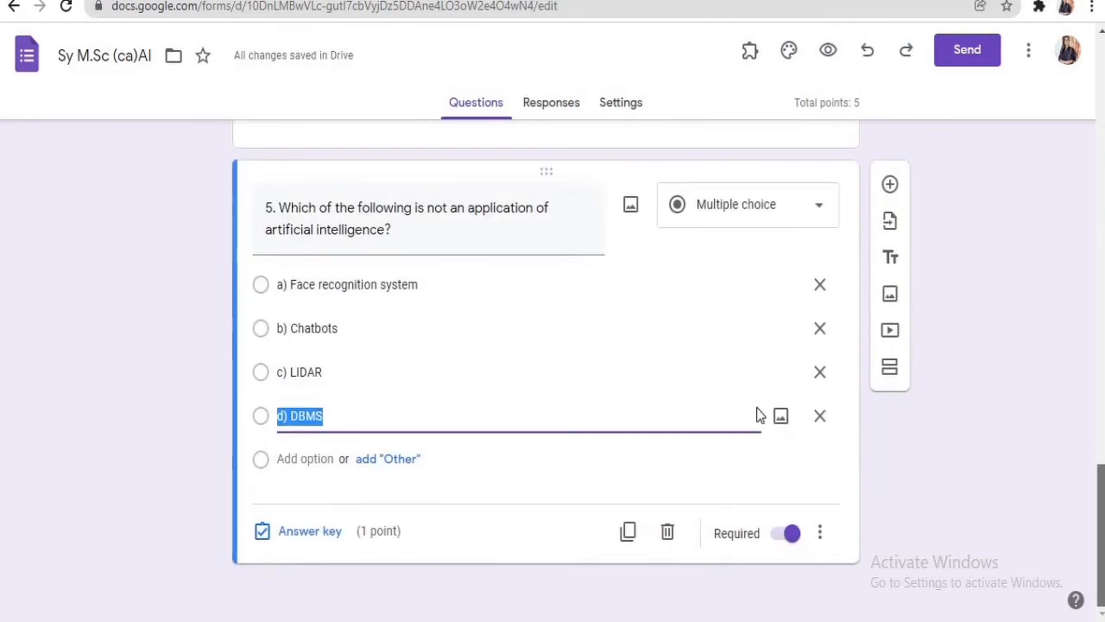
click(296, 533)
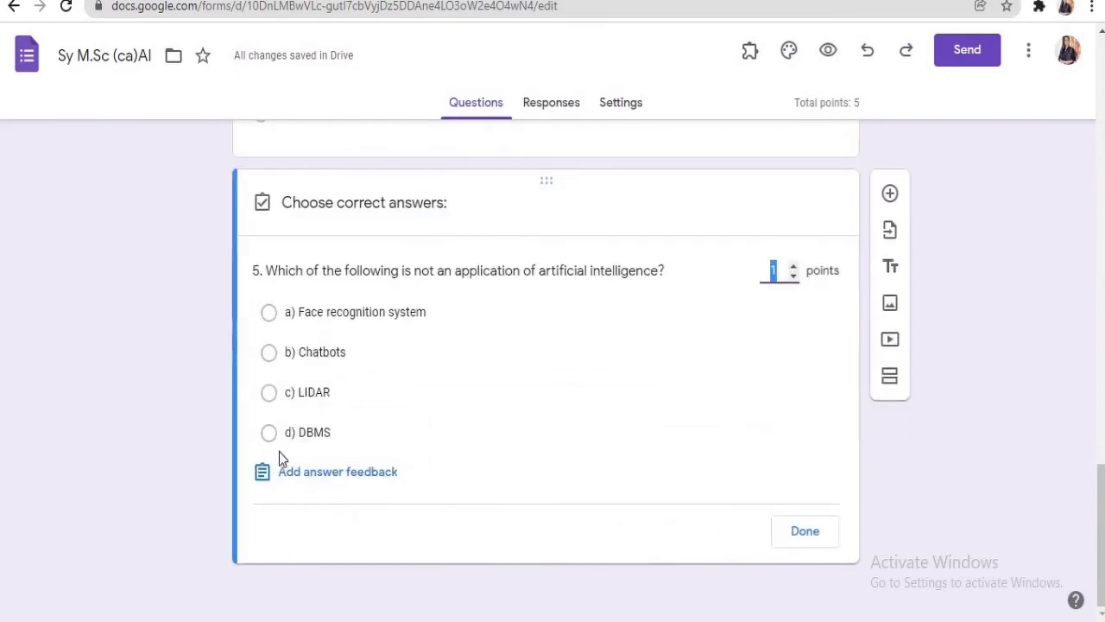
click(268, 432)
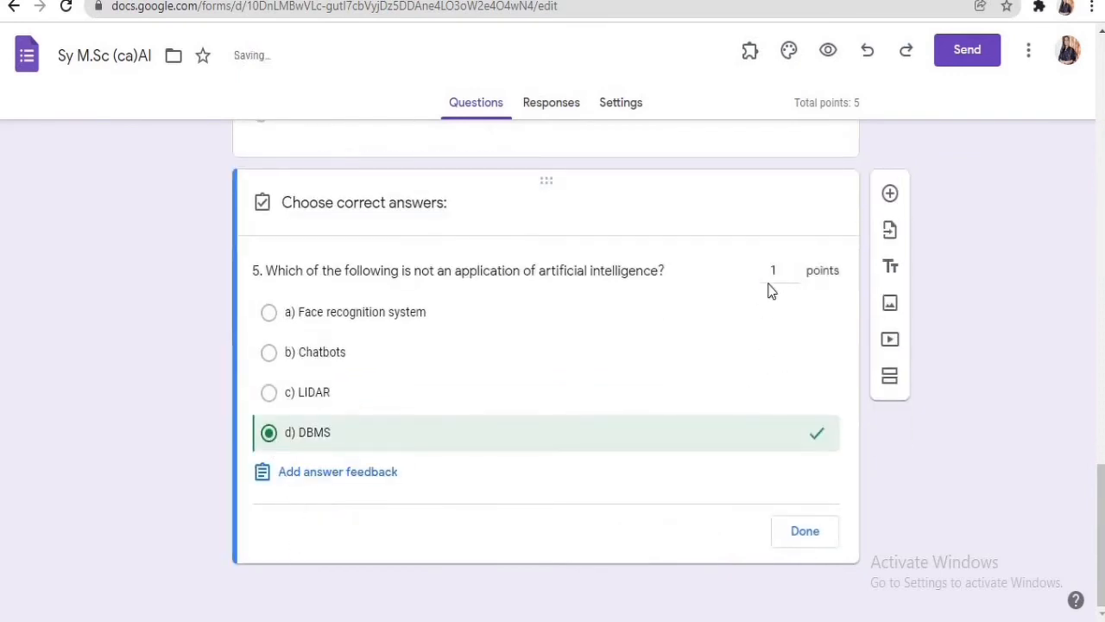
click(799, 536)
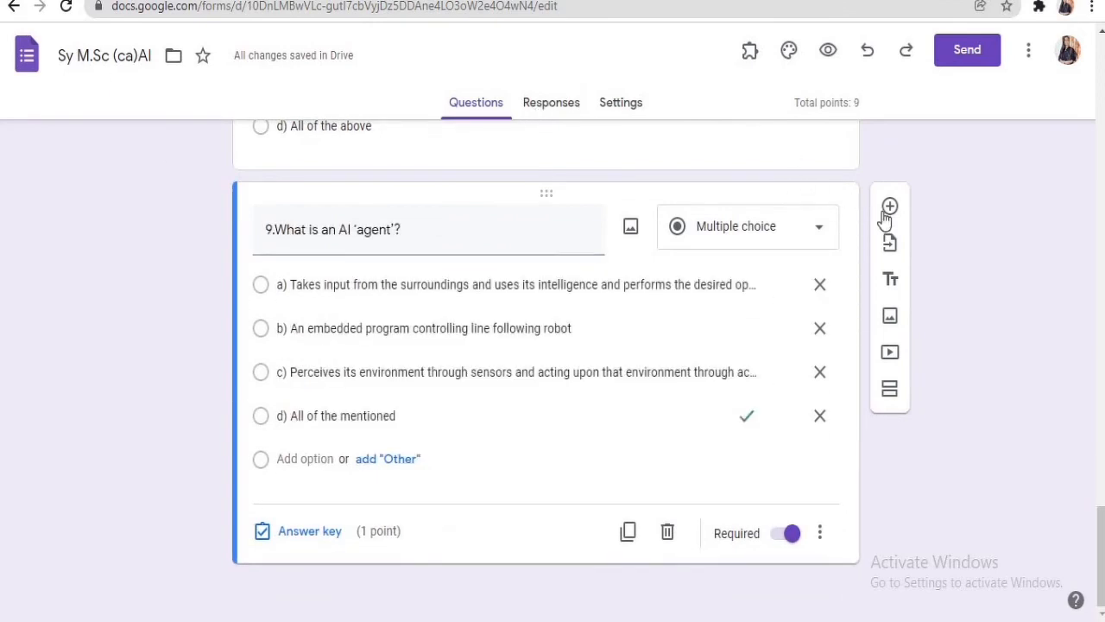
- Add a question after question 9 with the text "10. A search algorithm takes ________ as an input and returns _______ as an output."
click(890, 208)
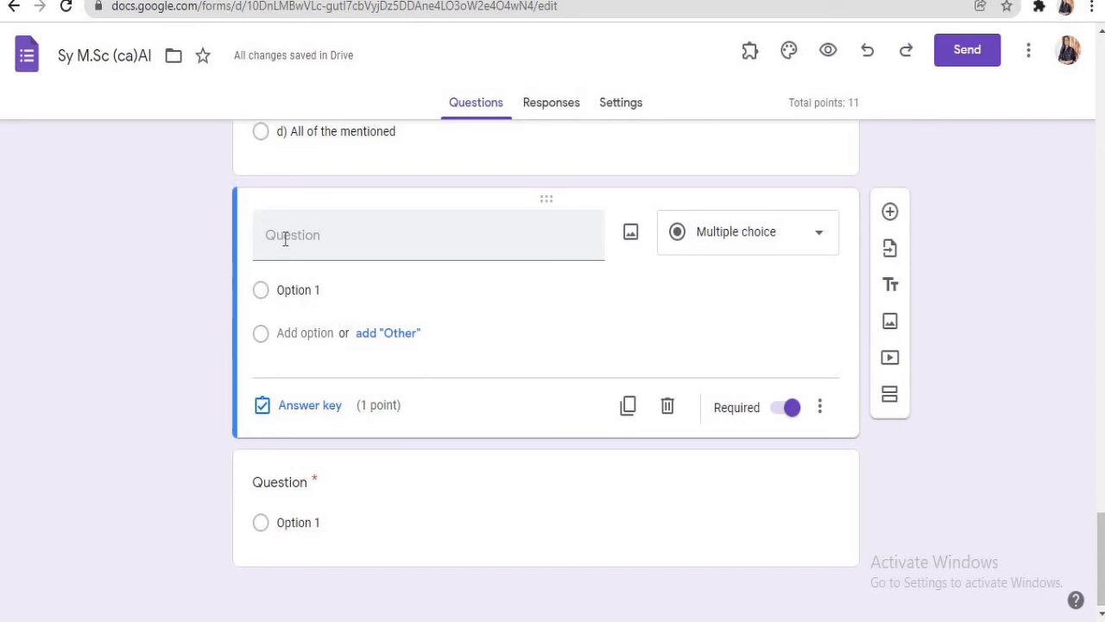
click(285, 239)
text(1. A search algorithm takes ________ as an input and returns _______ as an output.)
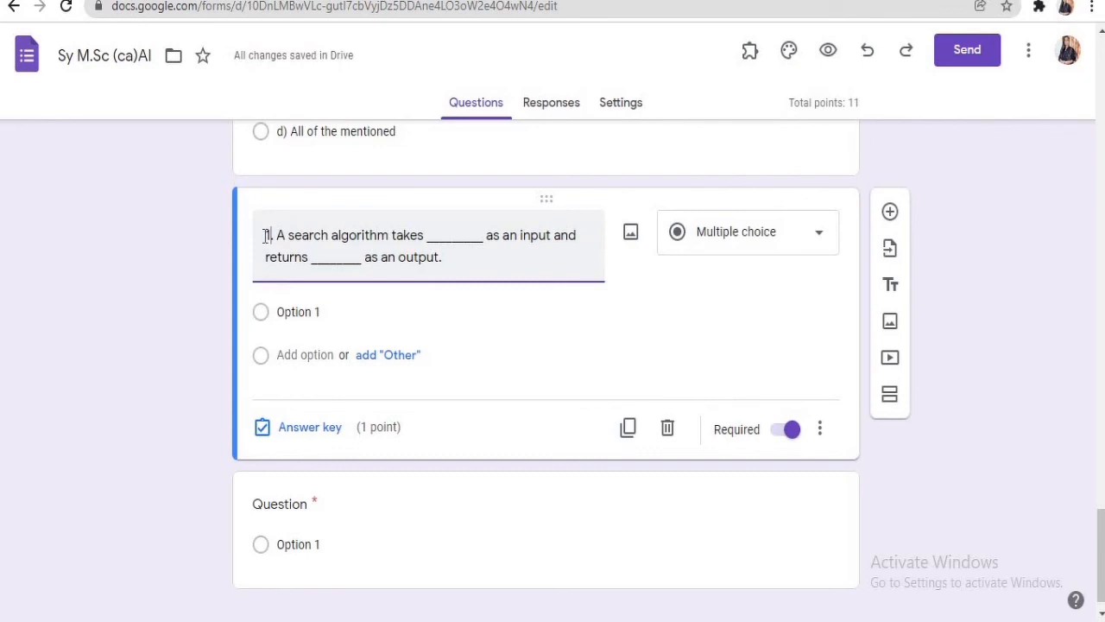
click(267, 236)
text(0)
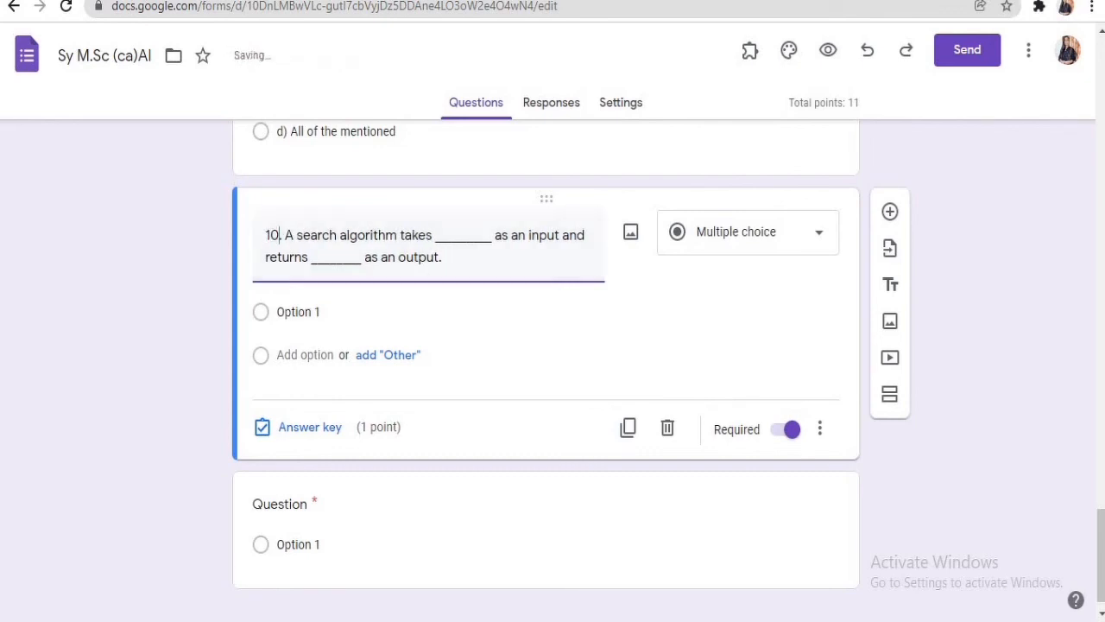
click(284, 290)
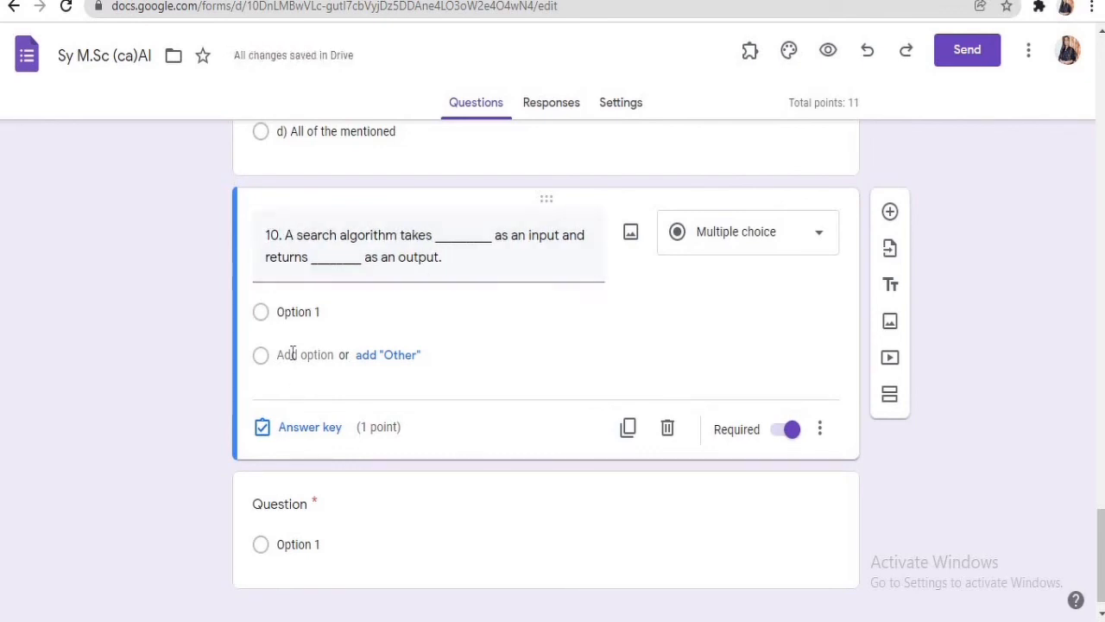
- Give question 10 the options "a) Problem, solution", "b) Parameters, sequence of actions", "c) Input, output" and "d) Solution, problem", marking a) as correct
click(302, 315)
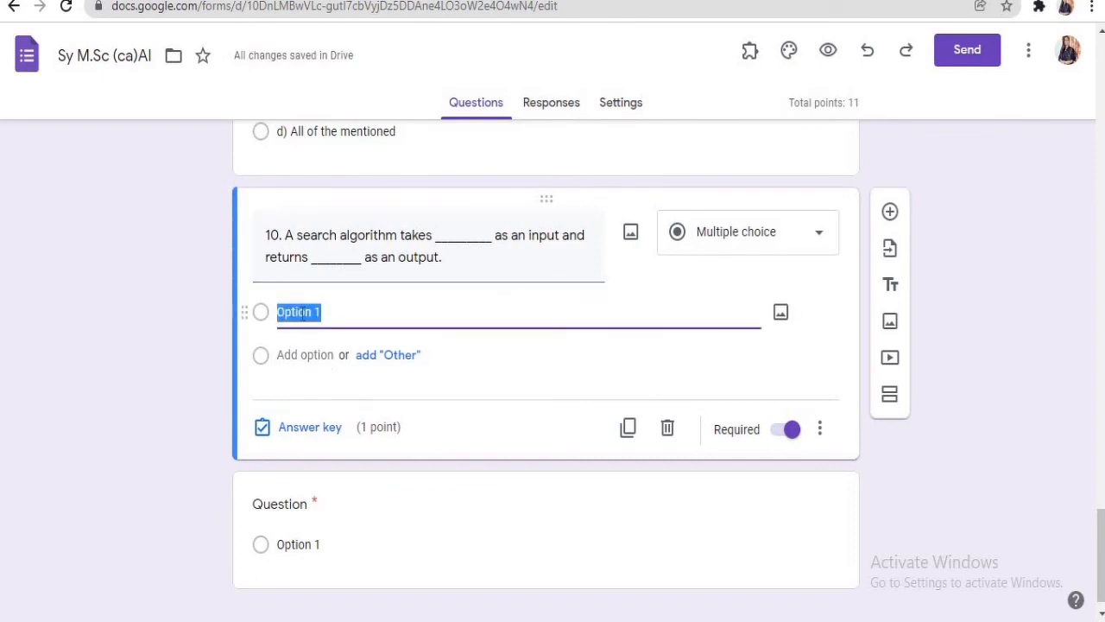
text(a) Problem, solution b) Parameters, sequence of actions c) Input, output d) Solution, problem)
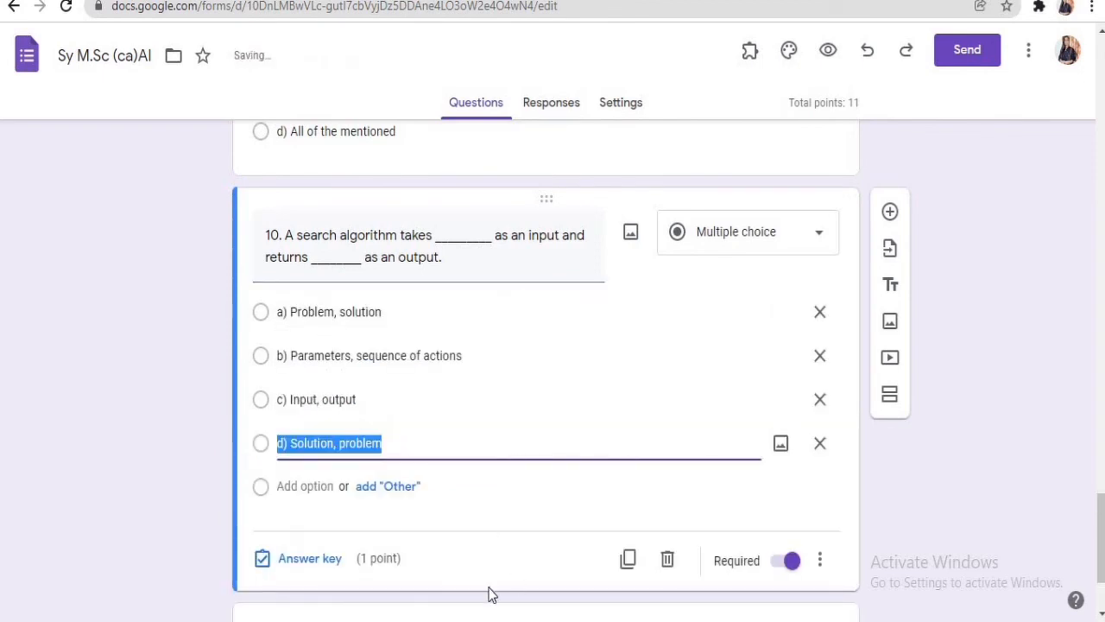
click(310, 559)
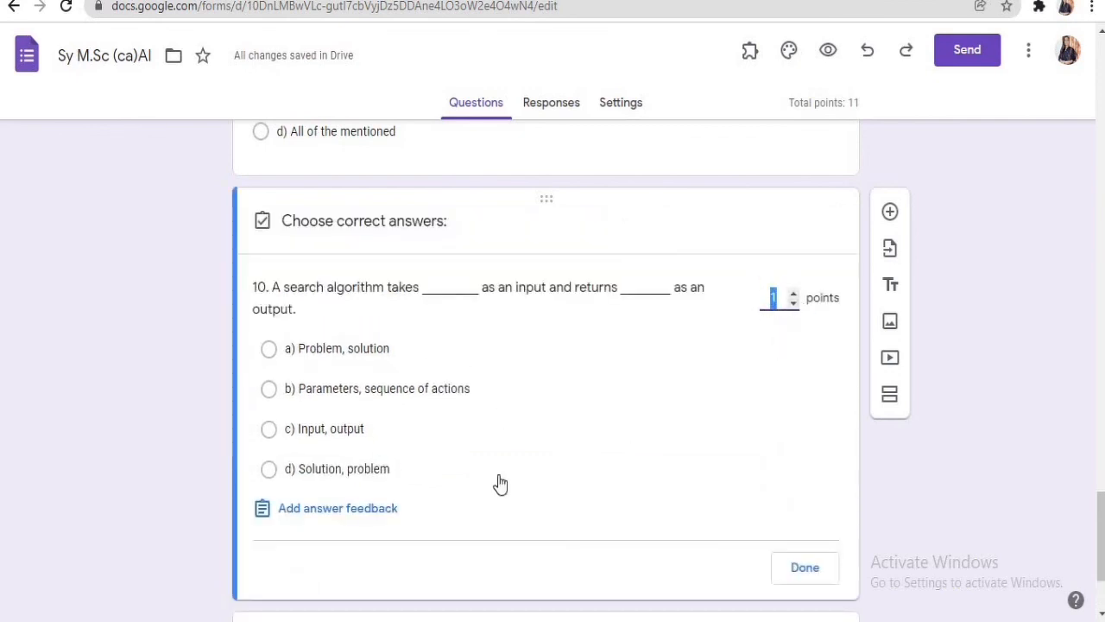
click(268, 351)
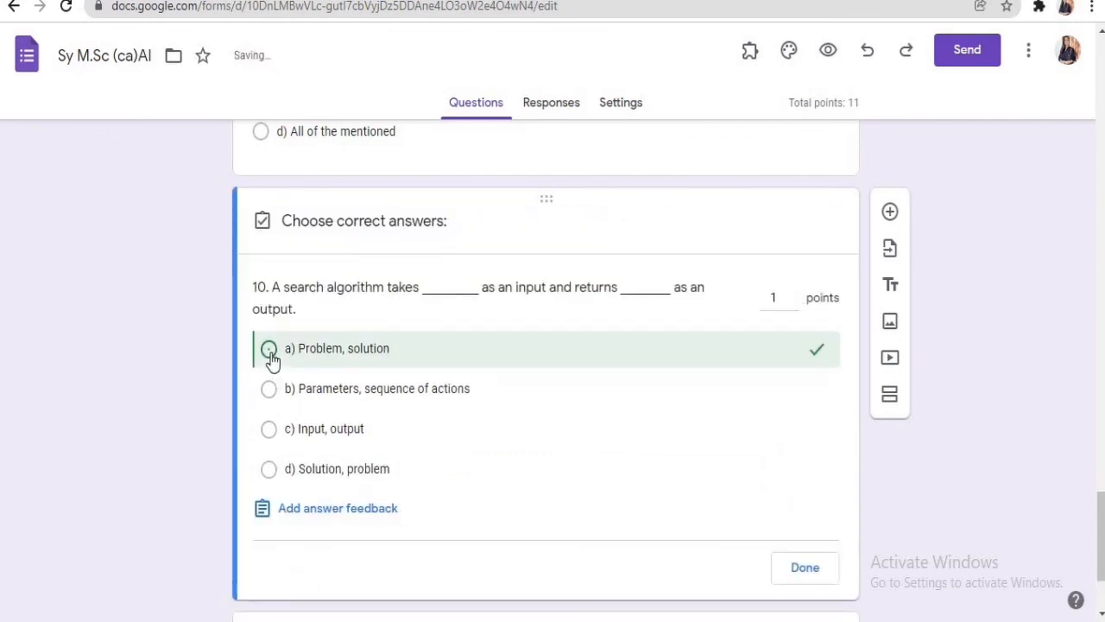
click(790, 570)
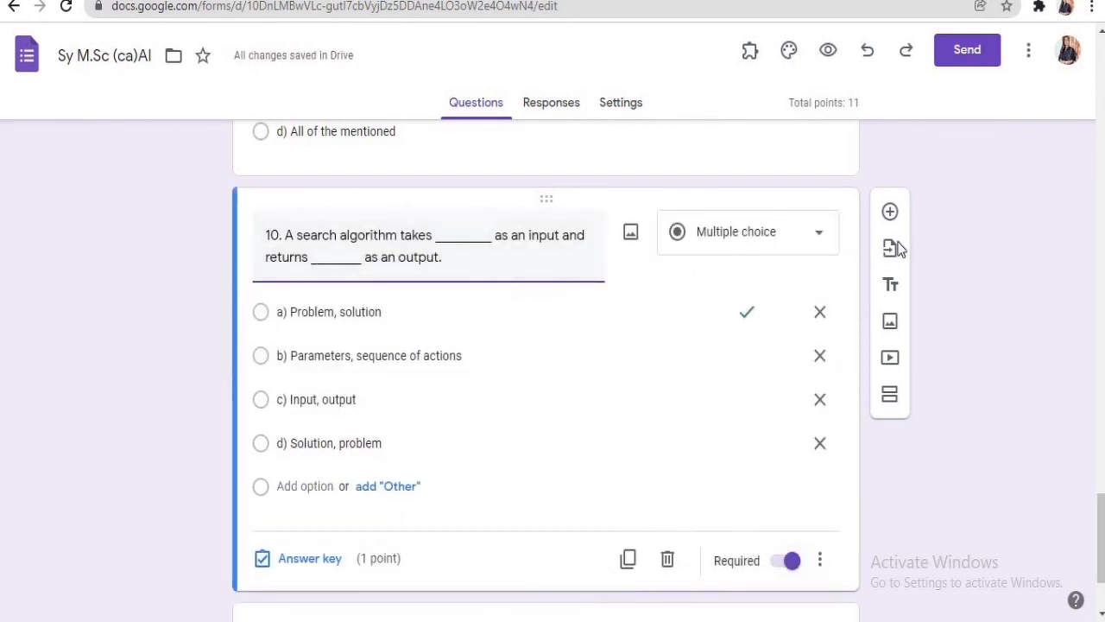
- Open the blank question below question 10 for editing
scroll(1101, 520, down, 2)
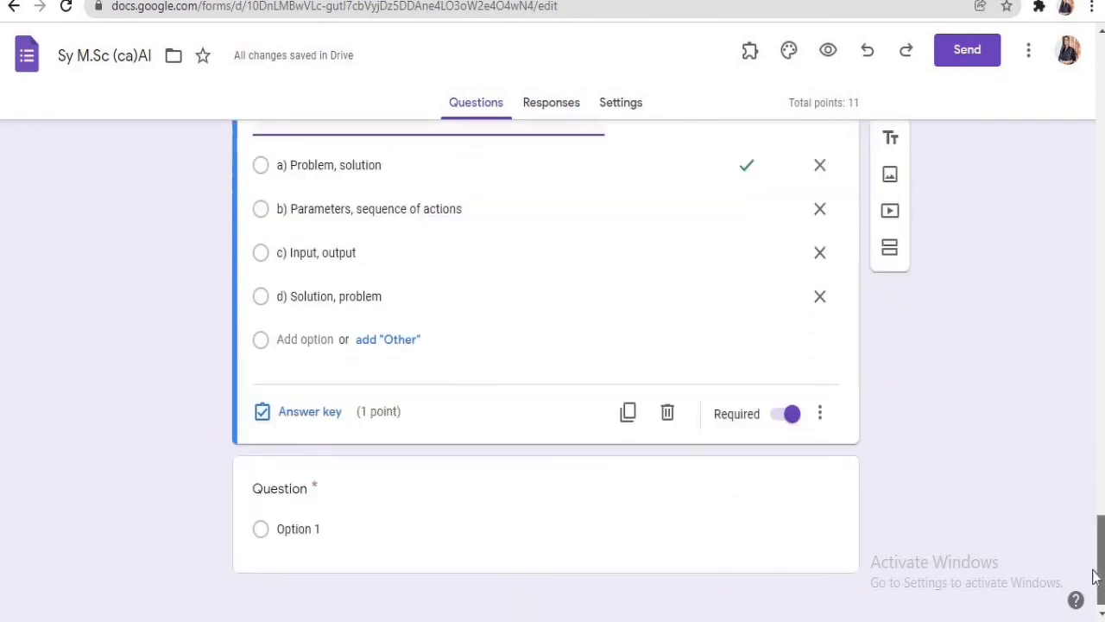
click(550, 466)
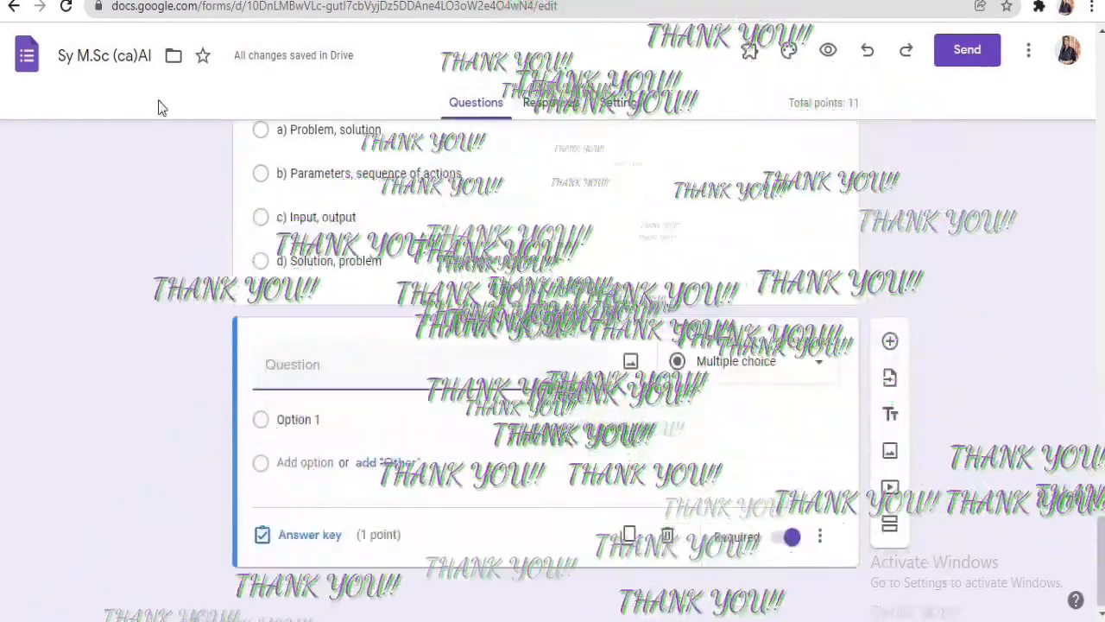